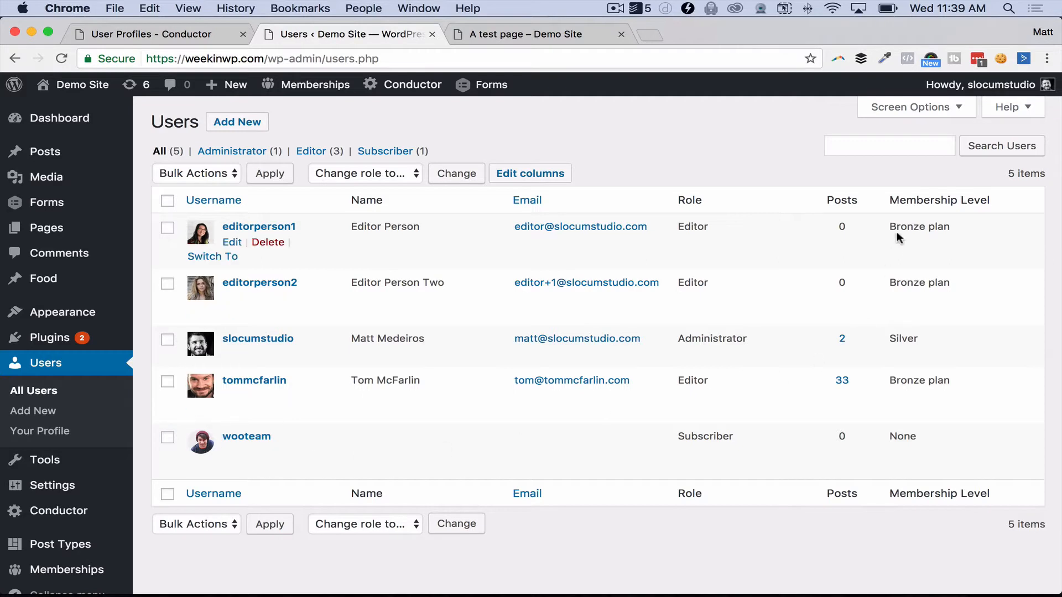
Step: Drop a Conductor Query Builder module onto A Test Page and move its settings dialog right
click(523, 41)
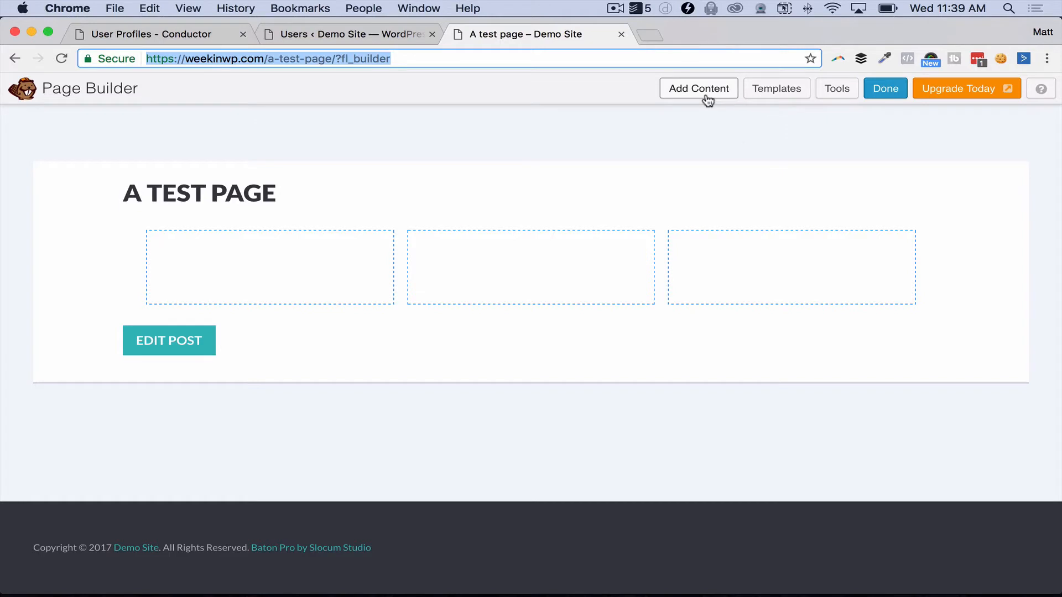
click(707, 100)
drag(907, 243, 326, 272)
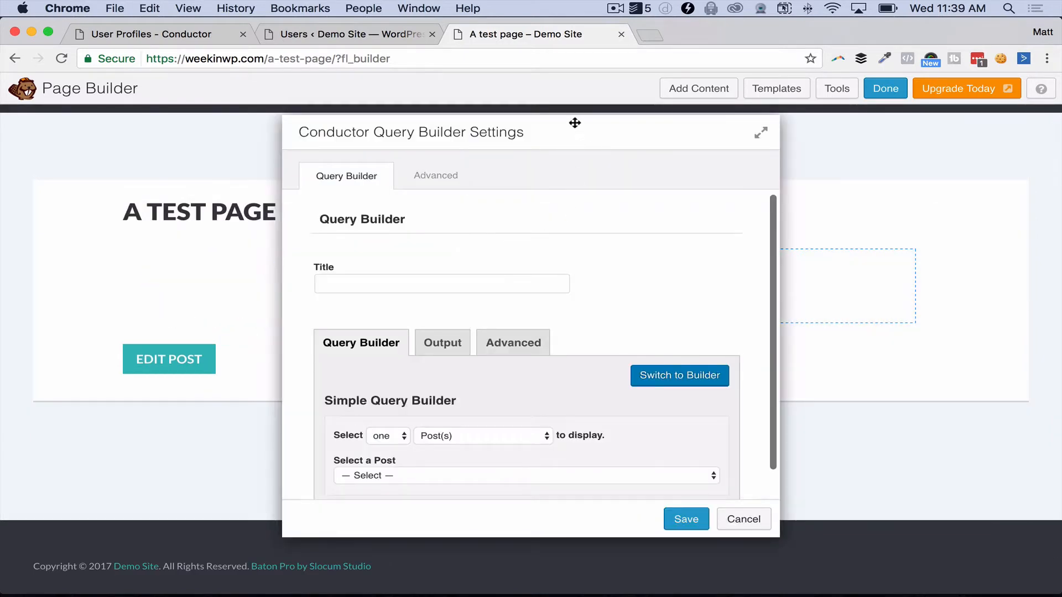
drag(580, 138, 806, 154)
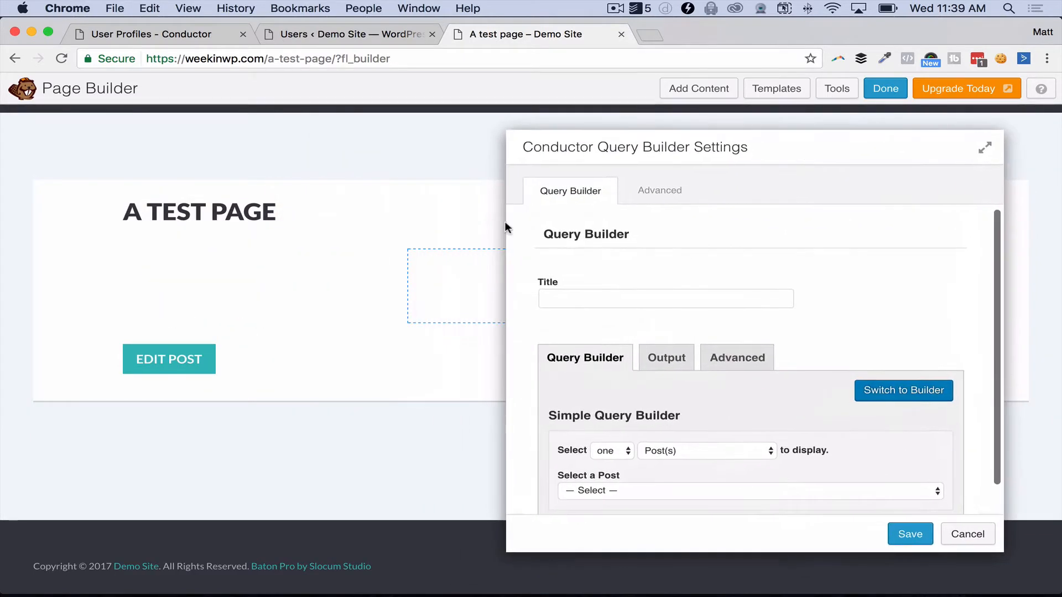
scroll(736, 292, down, 2)
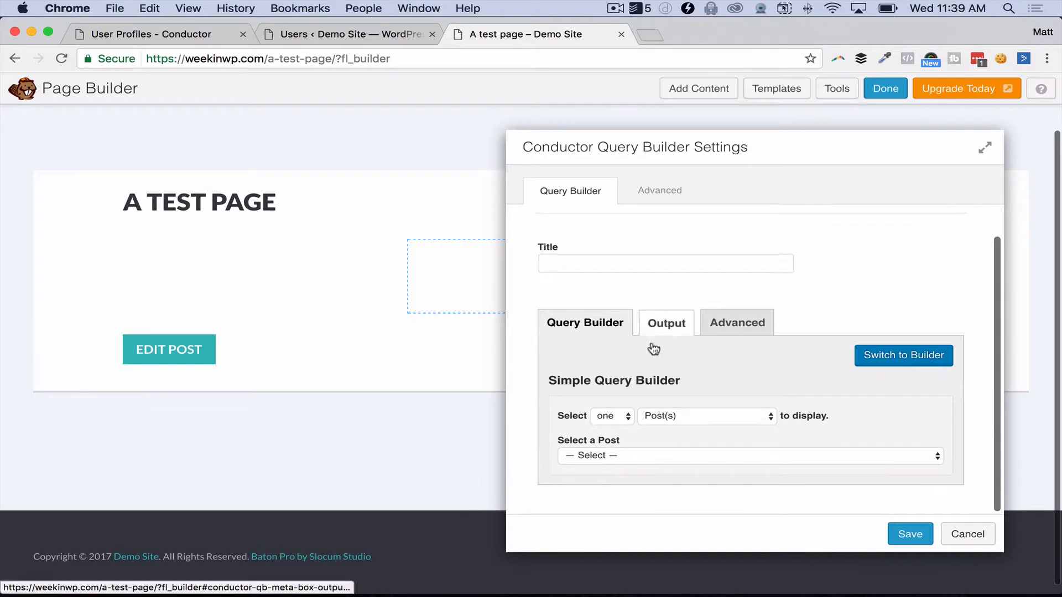
drag(822, 154, 833, 140)
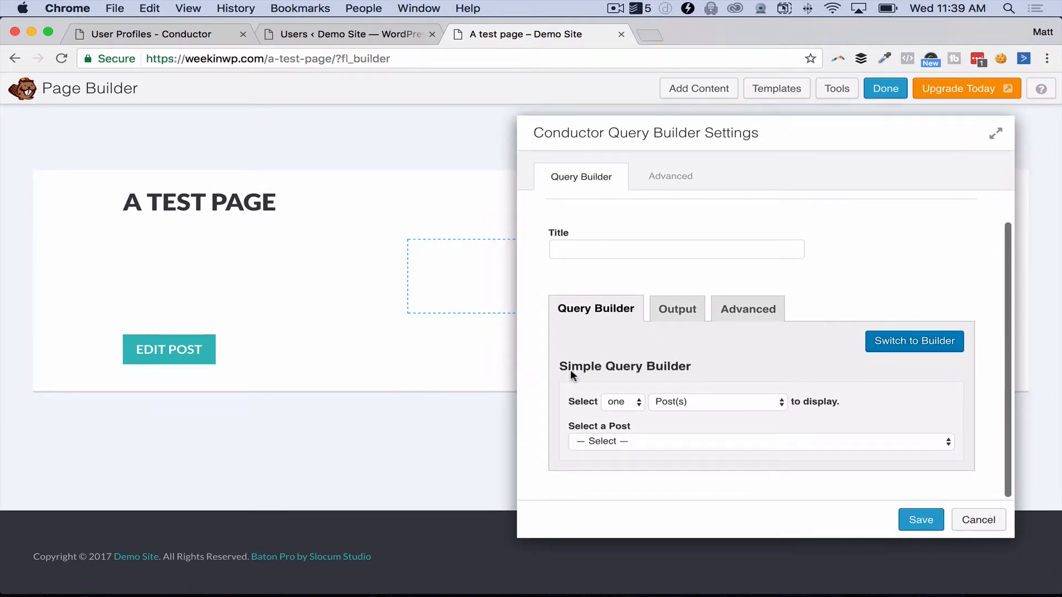
click(615, 399)
Step: Change the Simple Query Builder from one Post(s) to one User(s) and select the user to show
click(721, 392)
click(728, 403)
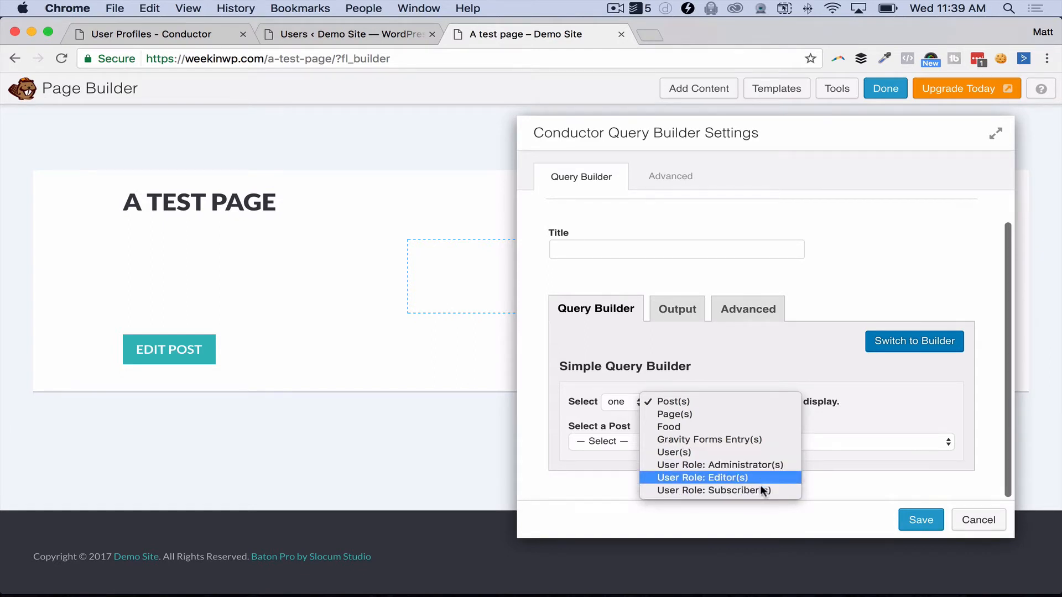
click(746, 455)
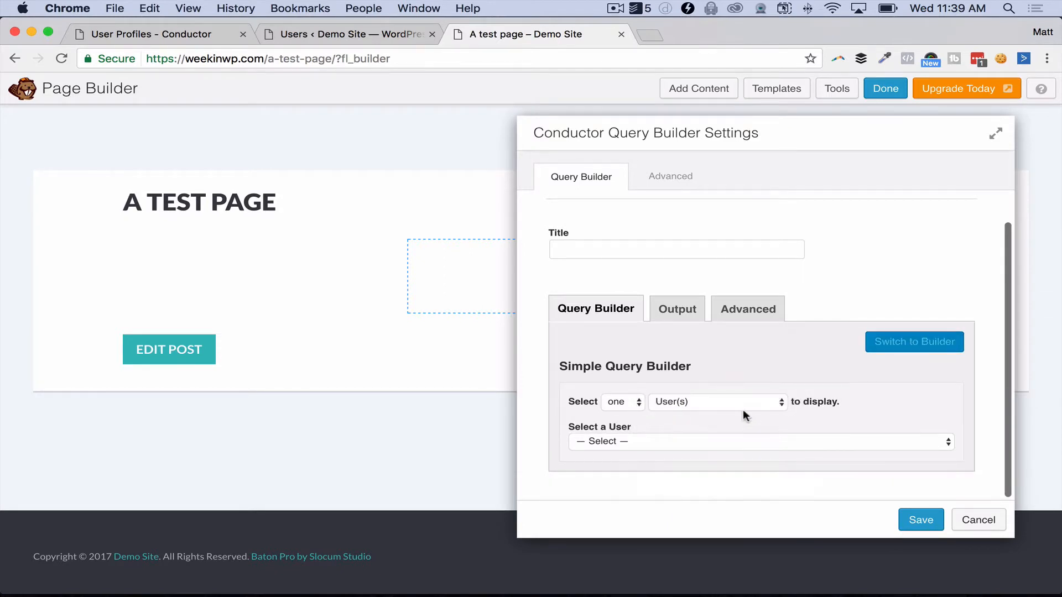
click(632, 442)
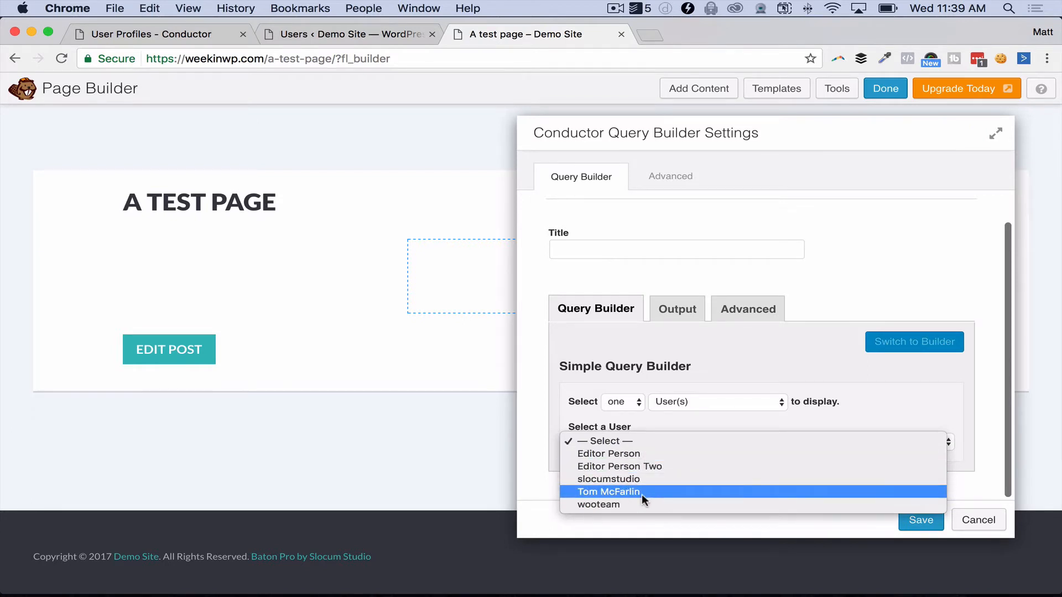
click(640, 492)
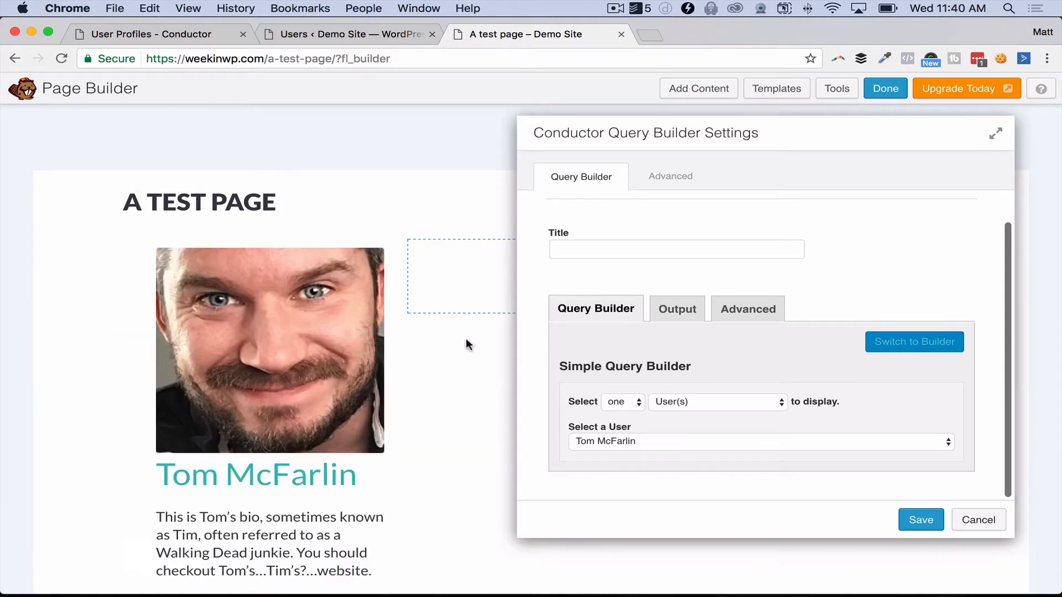
Step: In the Output tab's Adjust Output Elements, hide the Author Byline and Content elements
scroll(375, 378, down, 1)
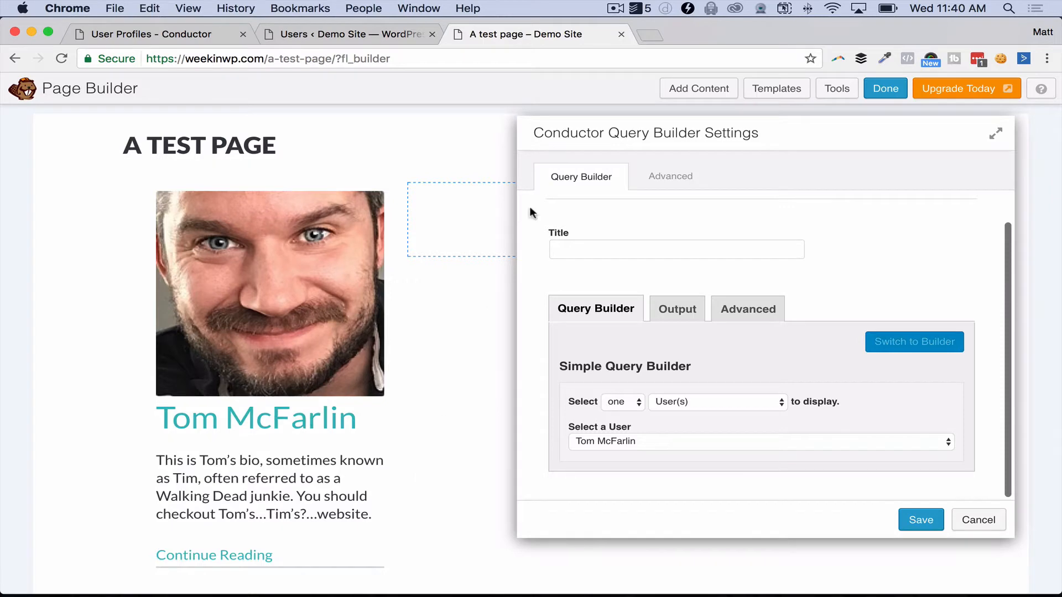
drag(671, 135, 611, 138)
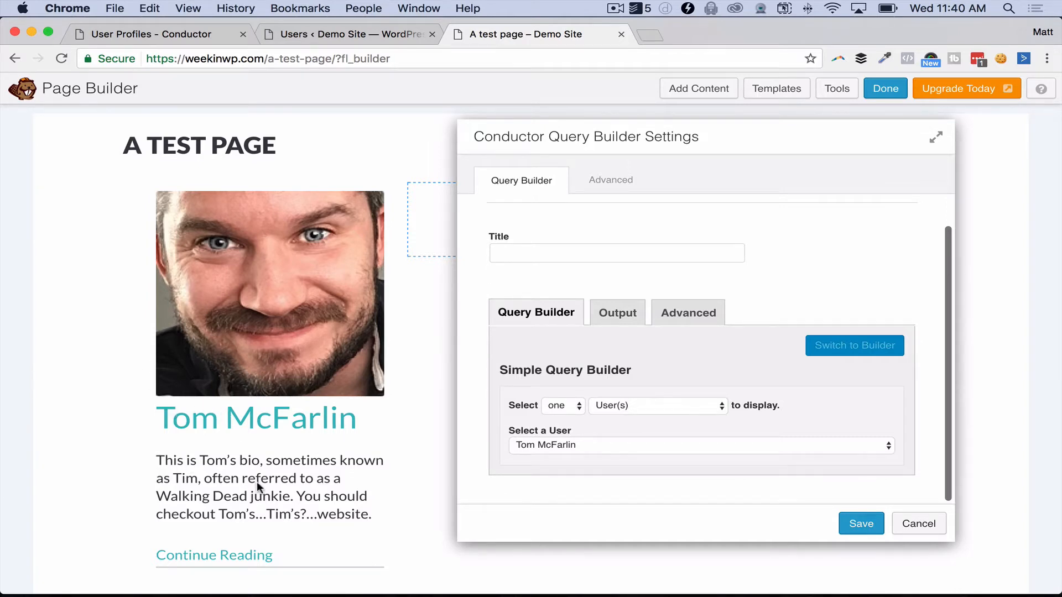
scroll(270, 459, down, 1)
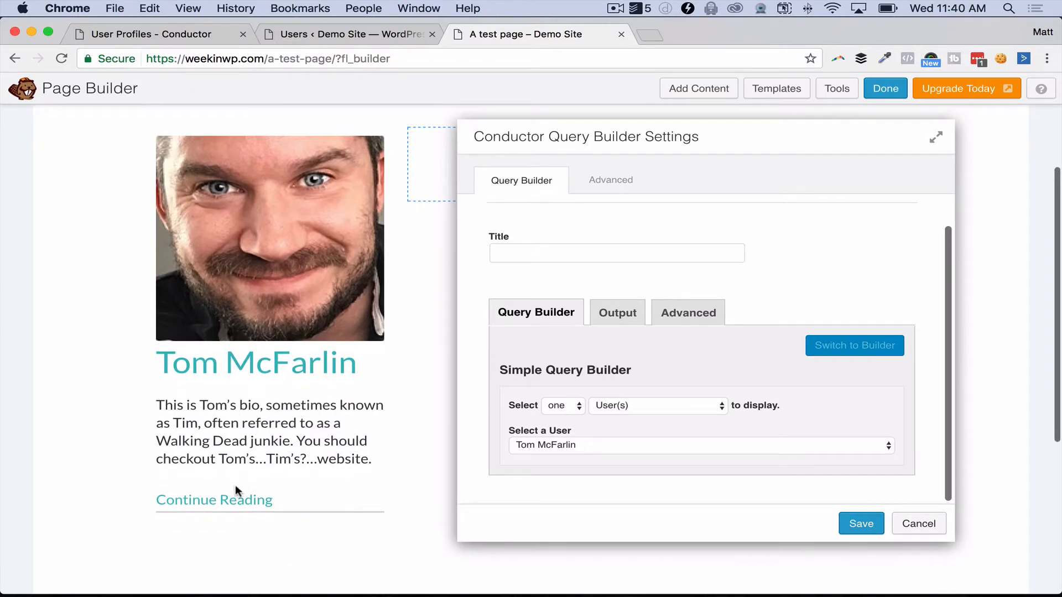
click(617, 310)
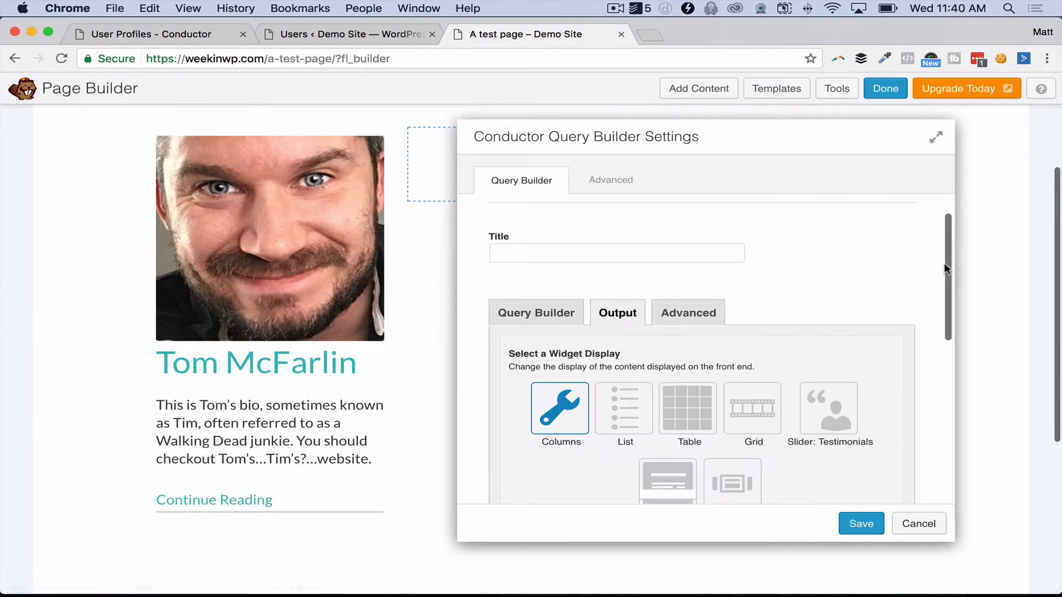
drag(944, 263, 934, 423)
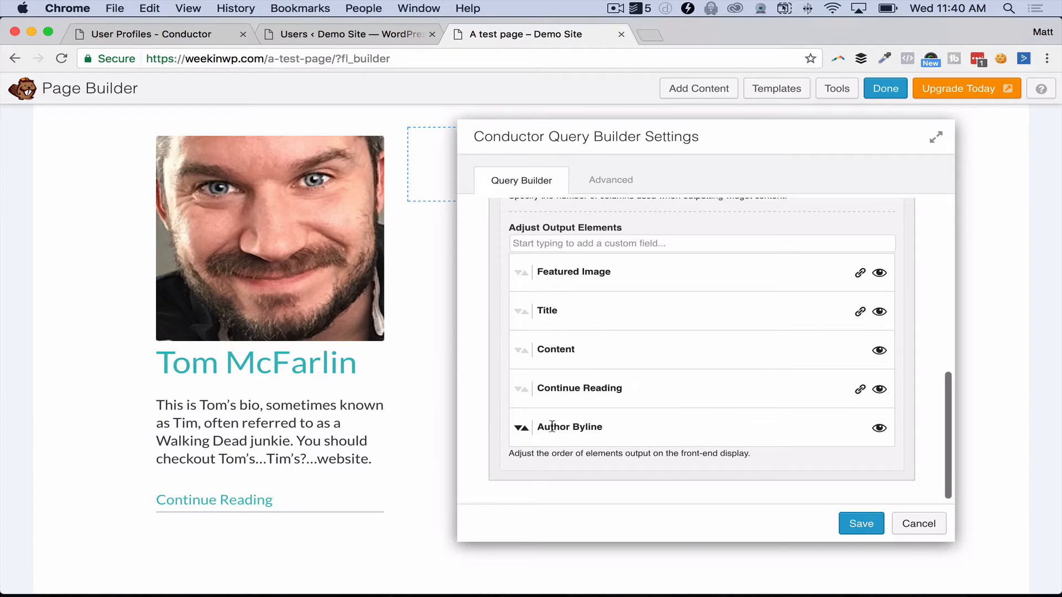
click(880, 427)
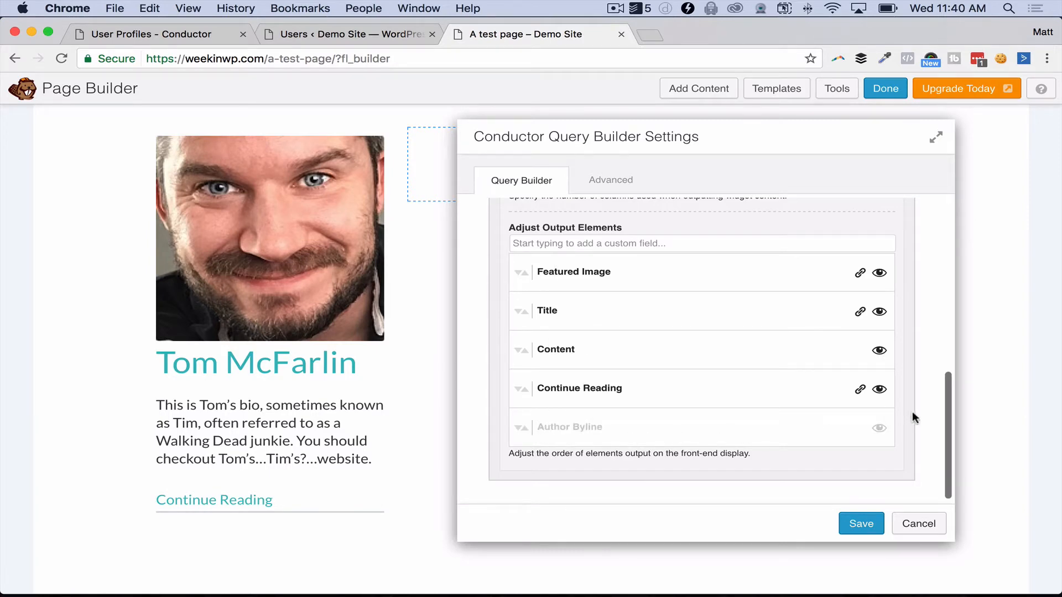
click(880, 428)
click(881, 428)
click(881, 429)
click(881, 430)
click(882, 351)
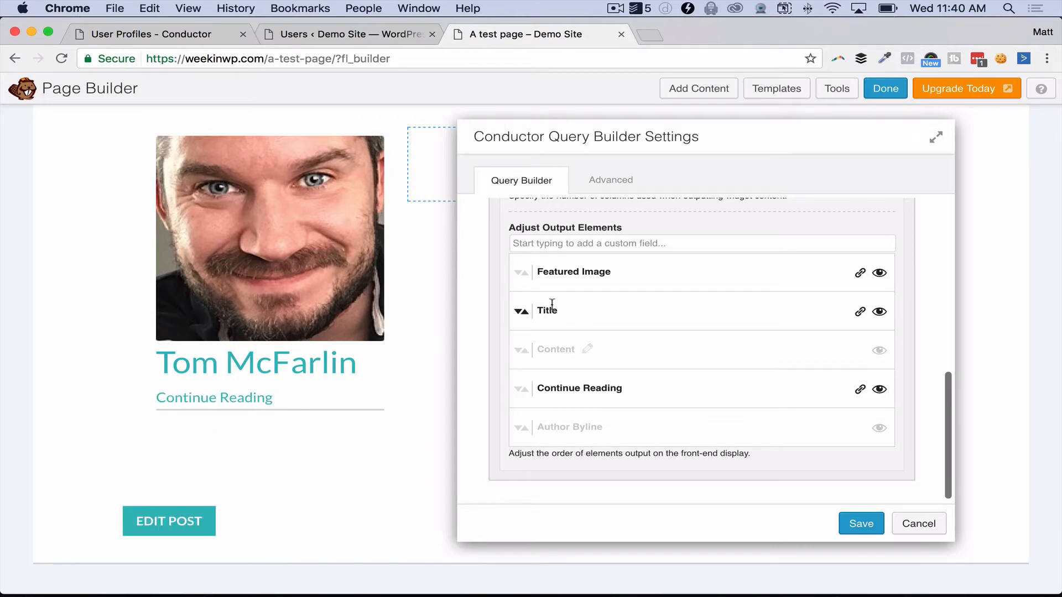
Step: Move Featured Image below Title and relabel Continue Reading as 'Check out my blog posts!'
drag(522, 271, 519, 344)
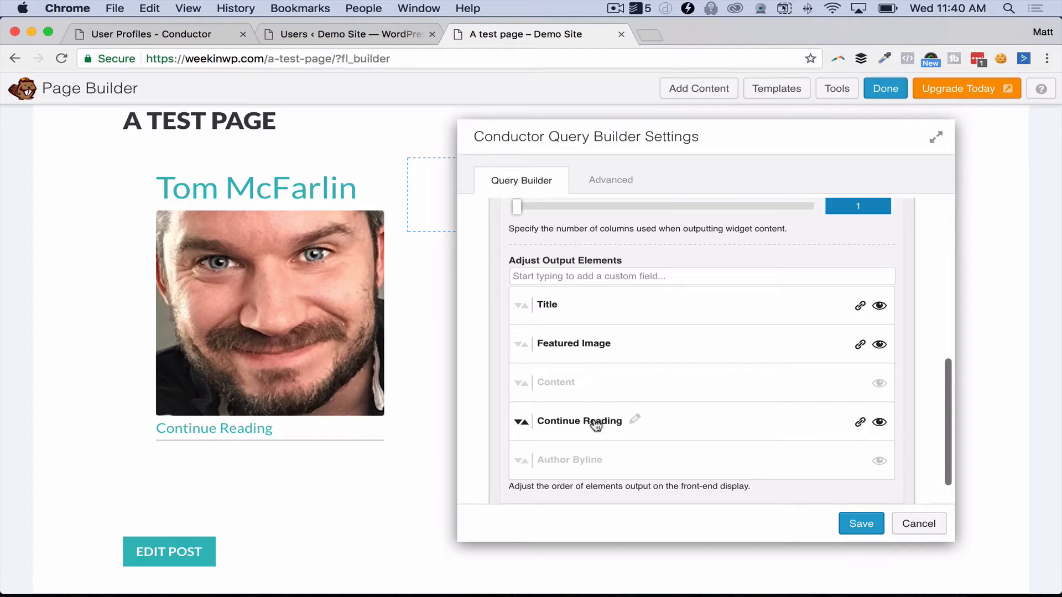
click(635, 421)
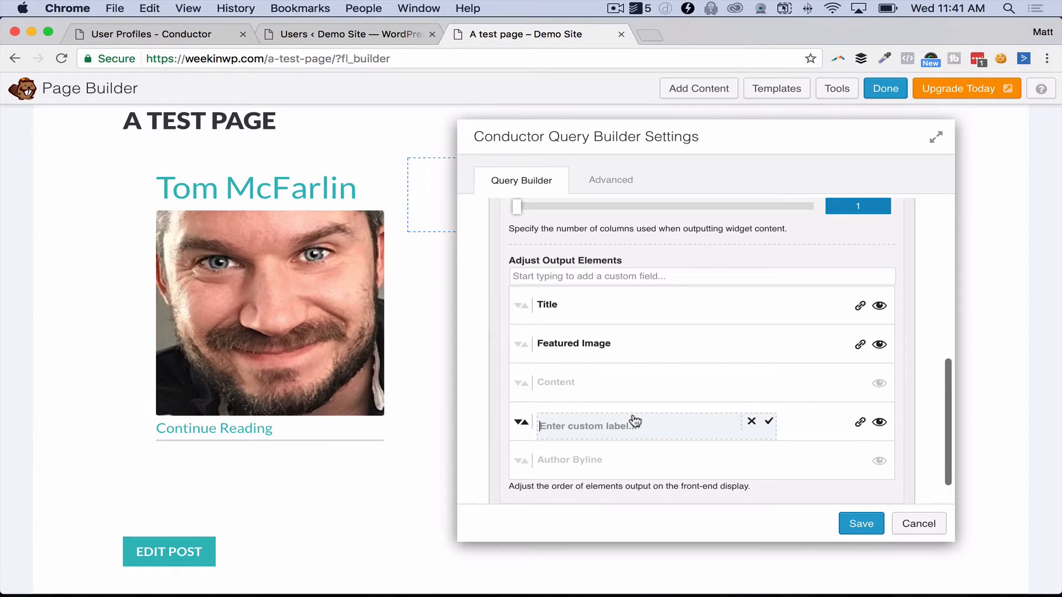
text(Check out my blog posts!)
click(768, 422)
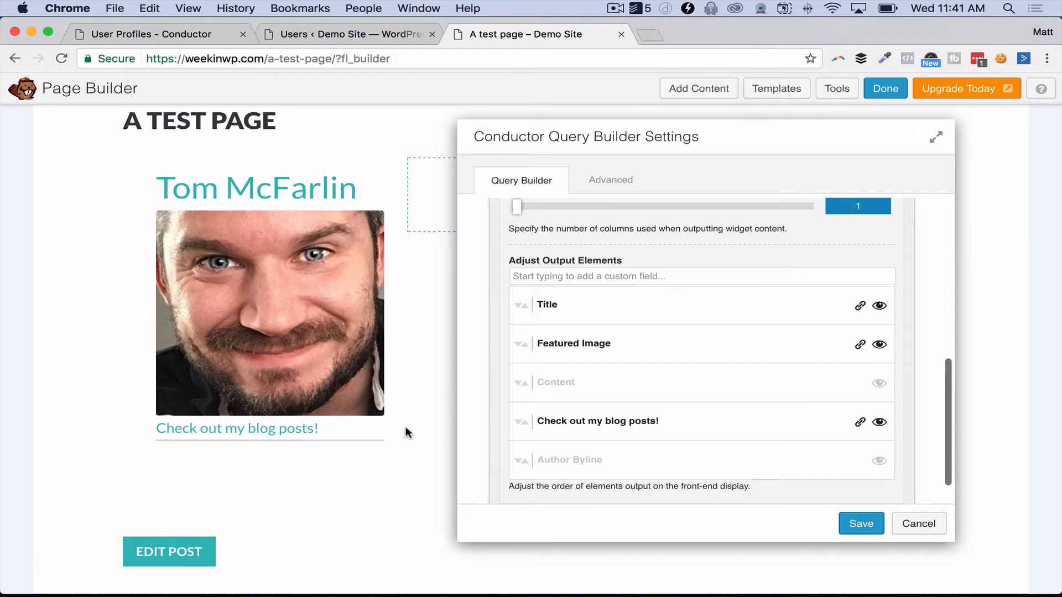
Step: Search output elements for 'users: web' and add the Users: Website field to the card
scroll(595, 287, up, 2)
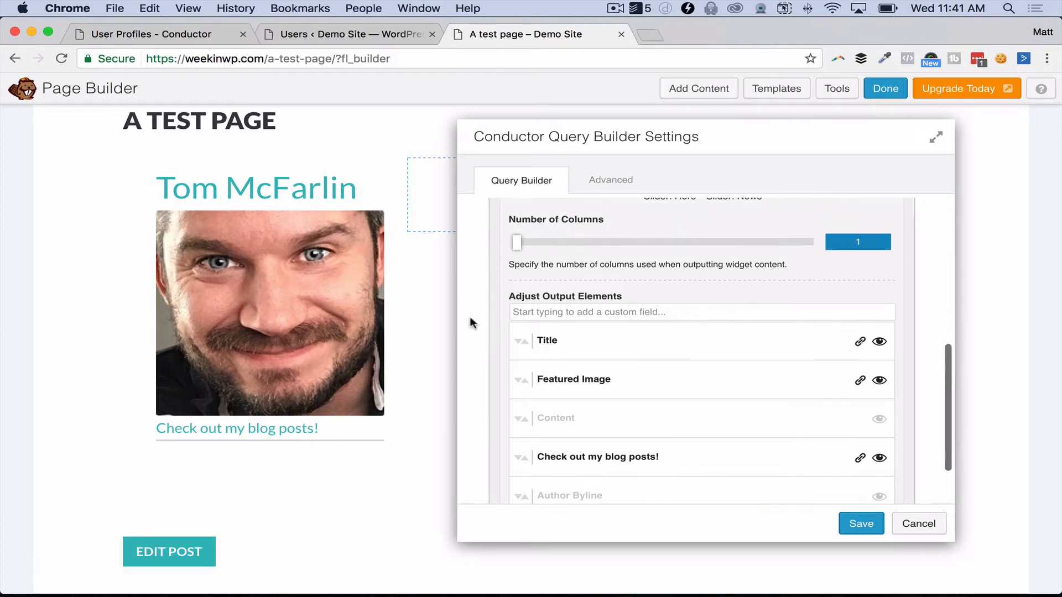
scroll(545, 276, up, 1)
scroll(673, 275, up, 3)
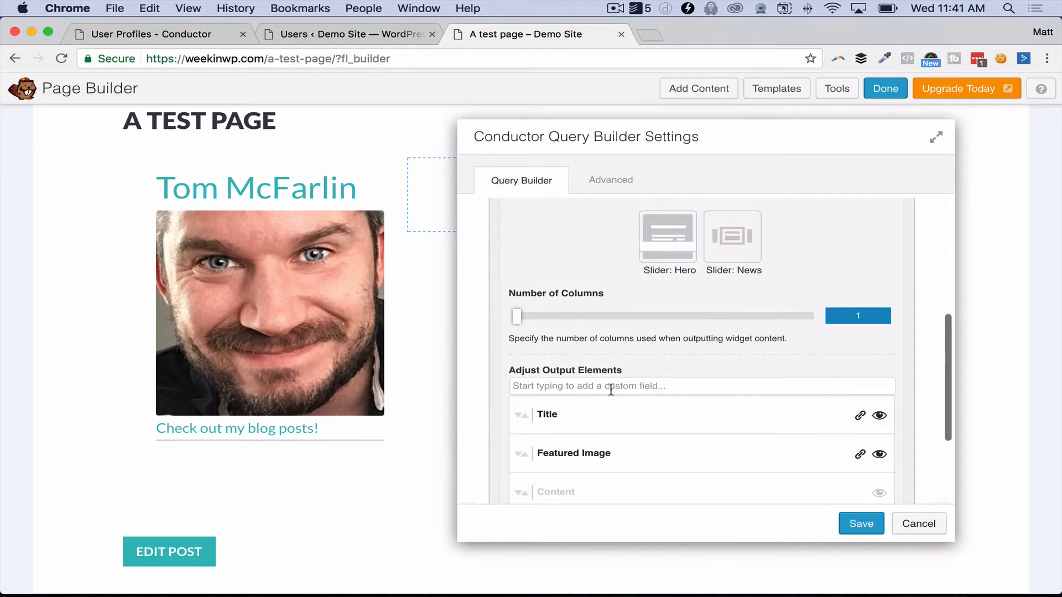
text(user)
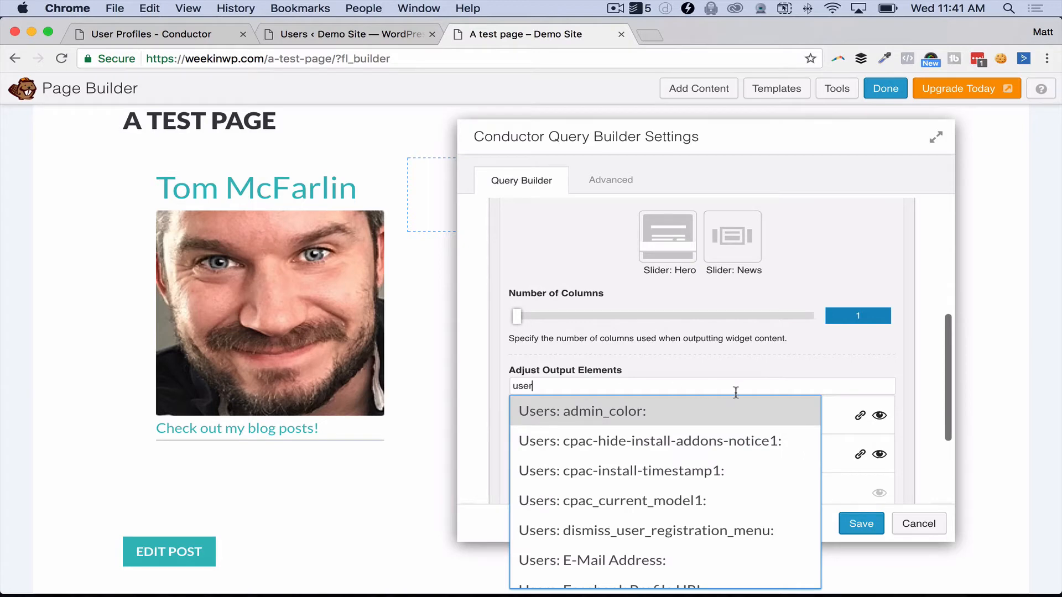
scroll(871, 425, down, 1)
scroll(871, 425, down, 1)
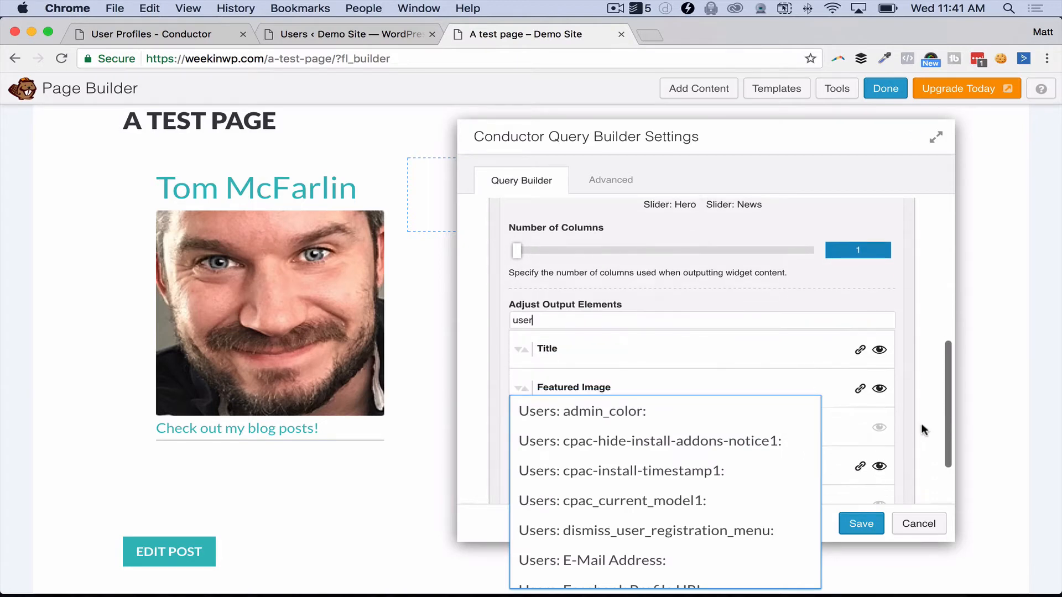
scroll(735, 442, down, 2)
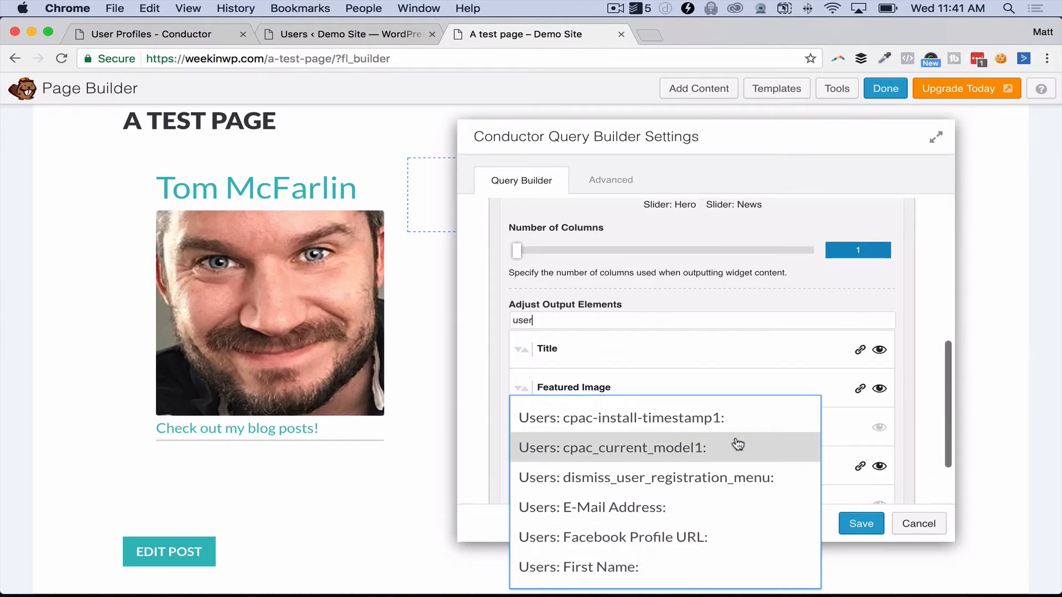
scroll(737, 444, down, 3)
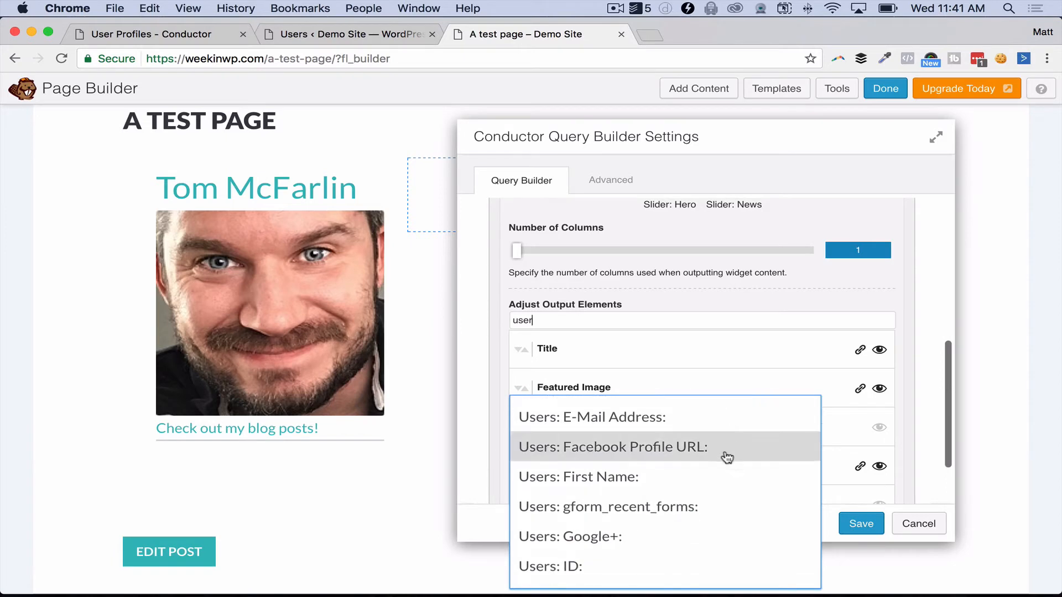
scroll(694, 486, down, 4)
scroll(689, 517, down, 12)
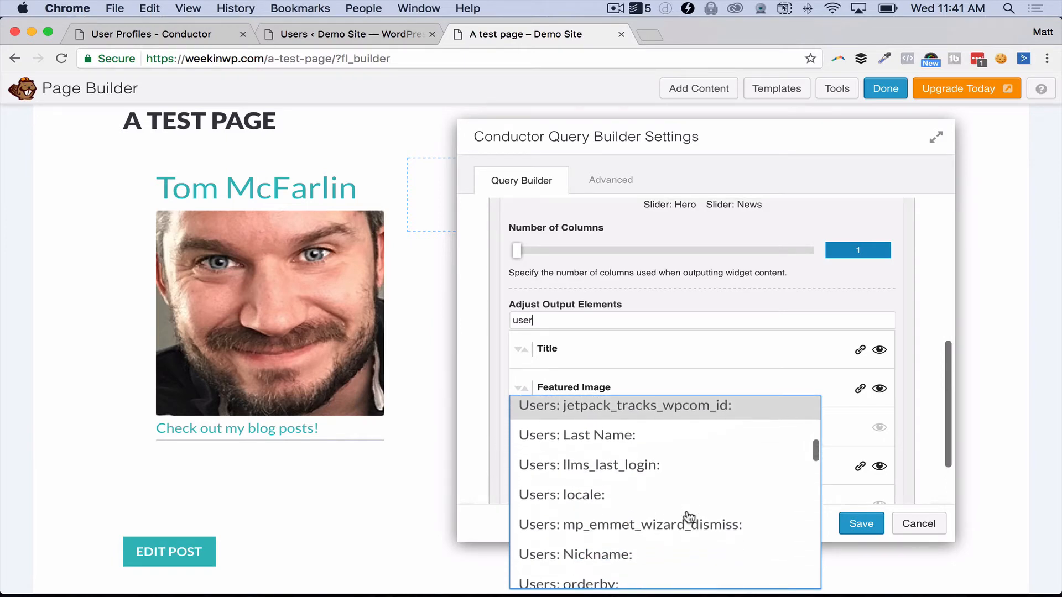
scroll(688, 517, down, 5)
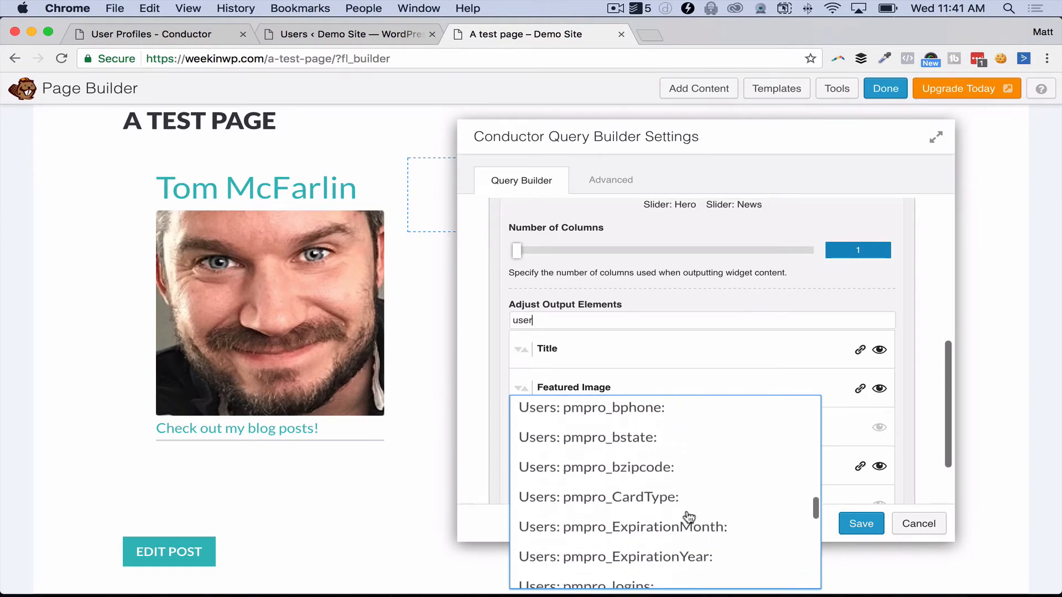
scroll(686, 516, up, 4)
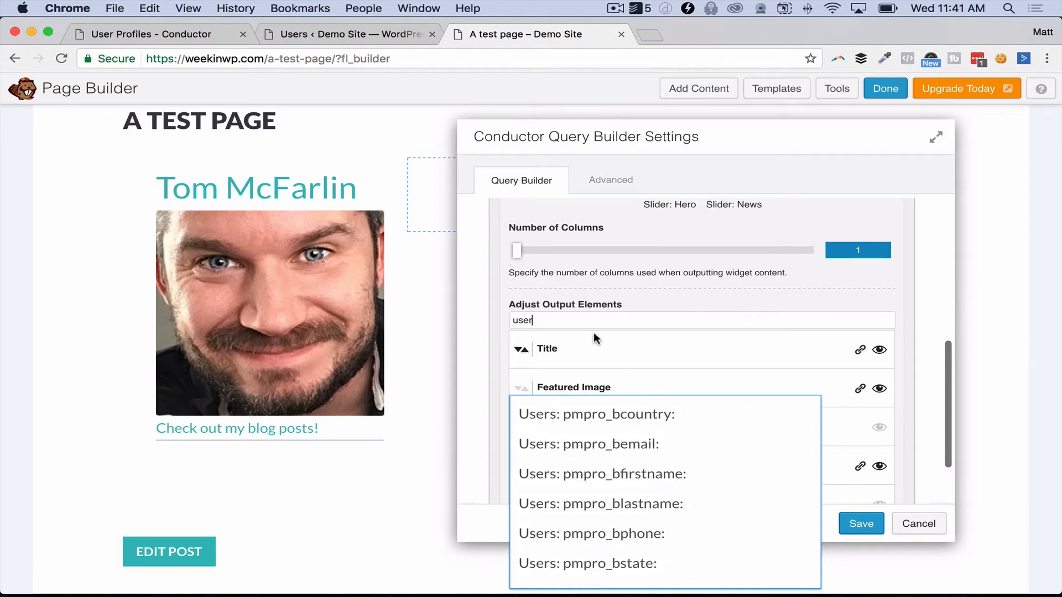
text(s: web)
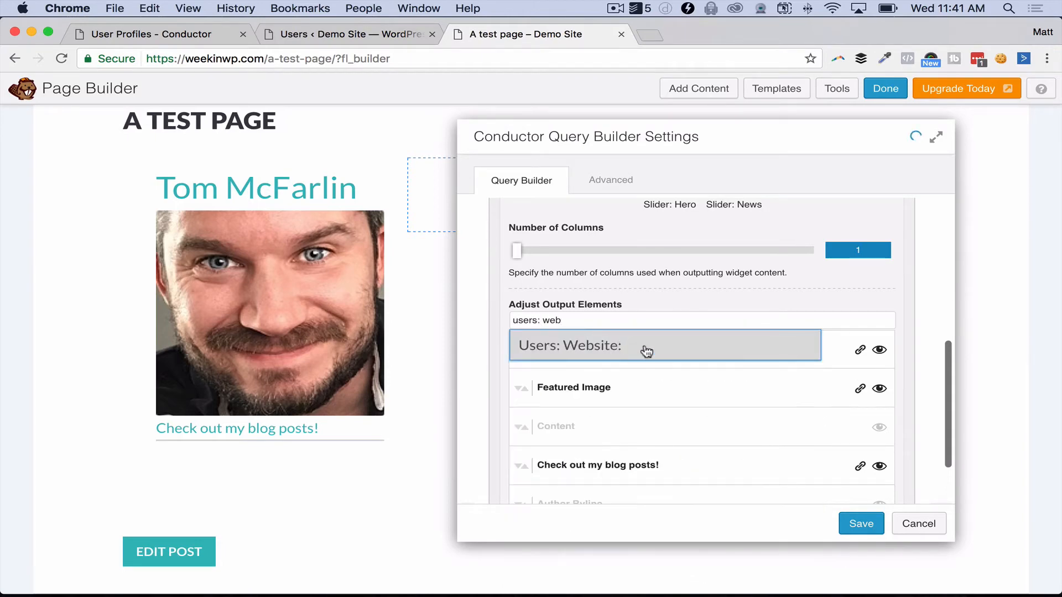
click(645, 350)
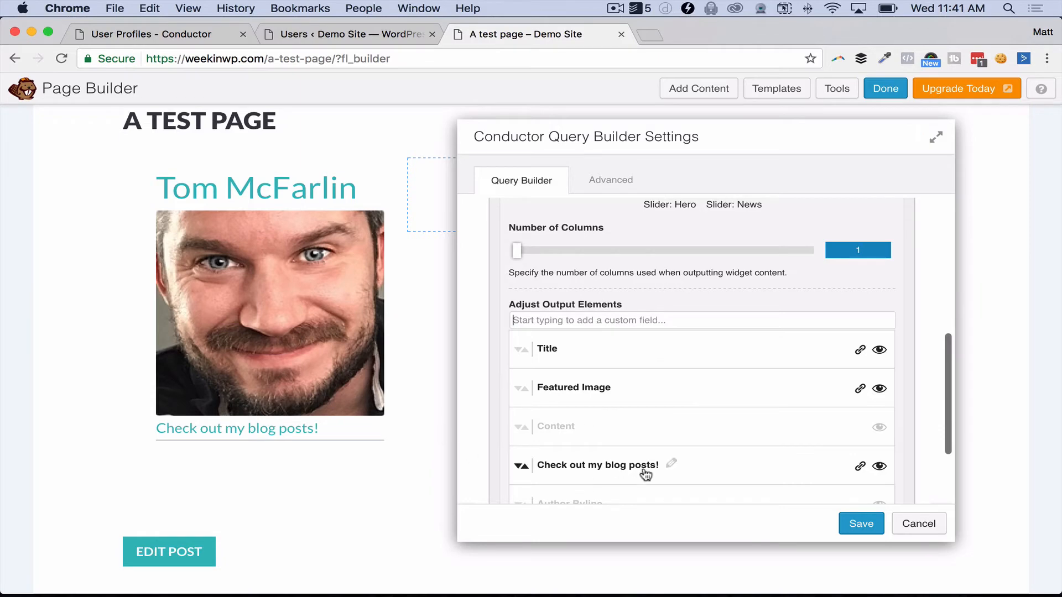
scroll(682, 479, down, 5)
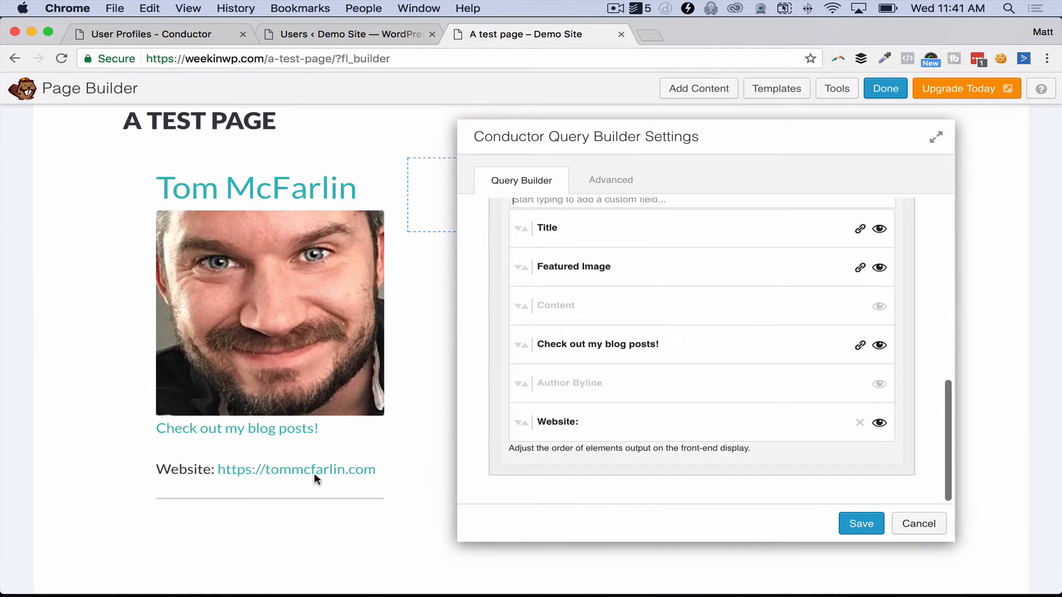
click(185, 36)
click(333, 32)
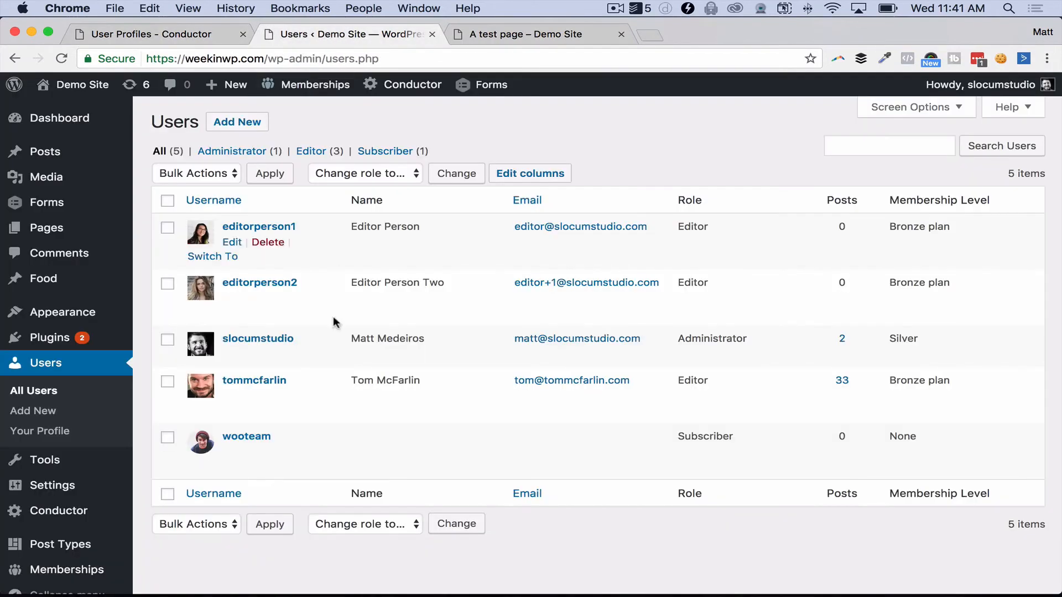
click(232, 396)
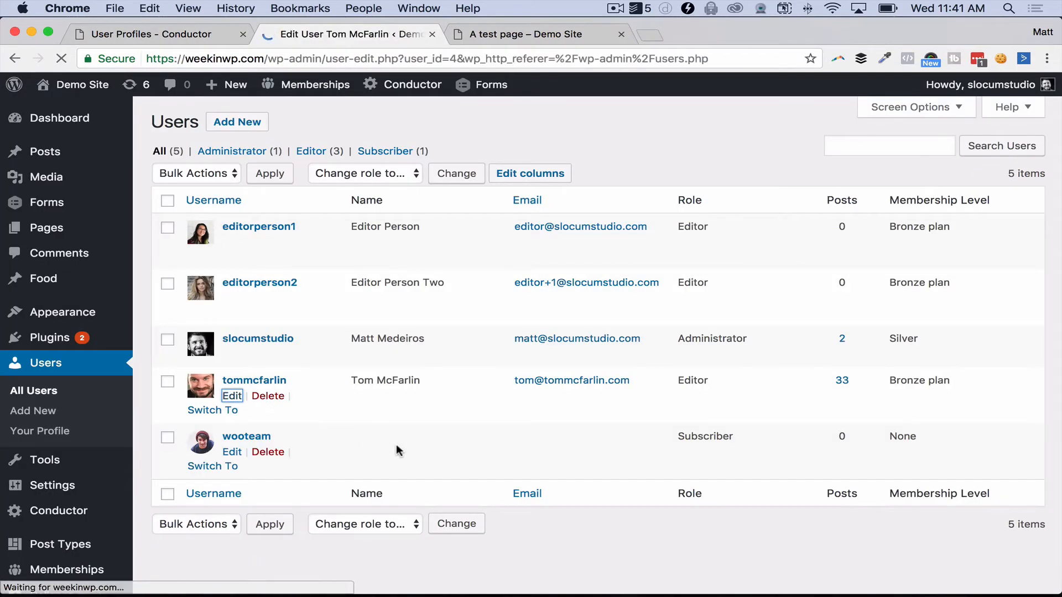
scroll(525, 451, down, 5)
scroll(526, 455, down, 3)
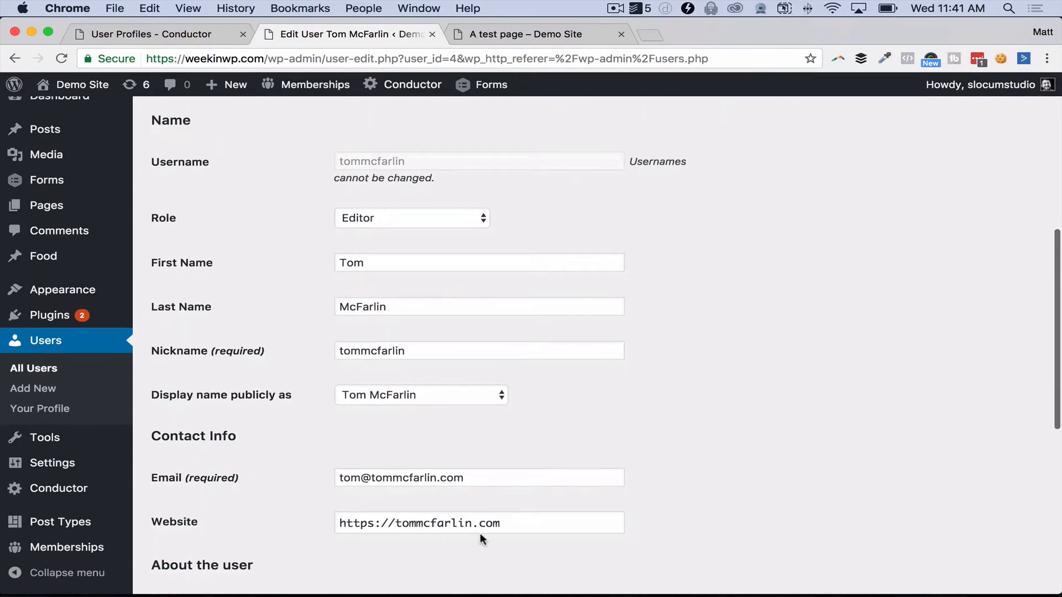
click(557, 36)
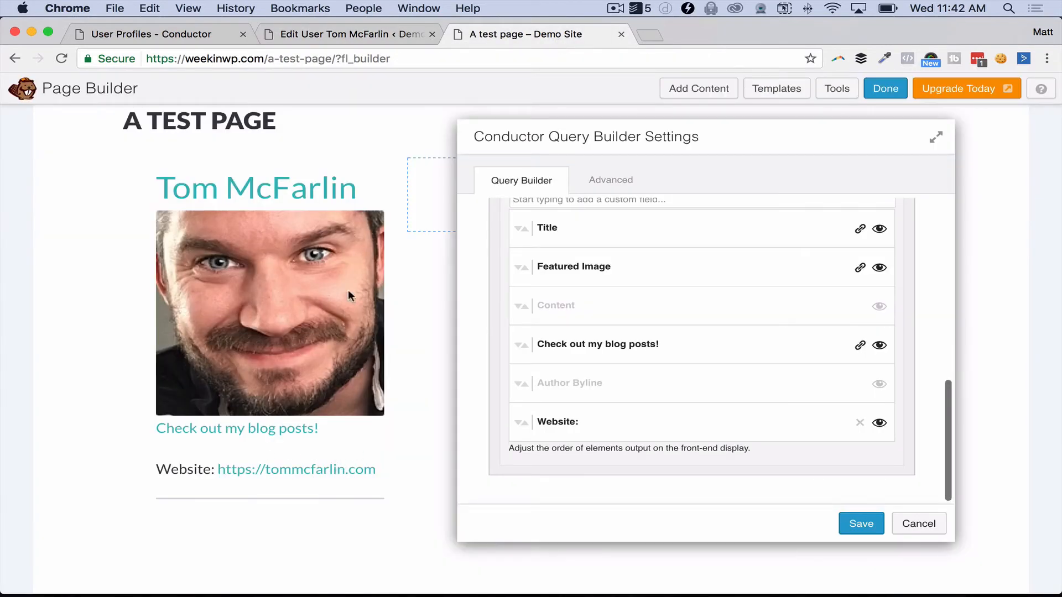
scroll(531, 332, up, 2)
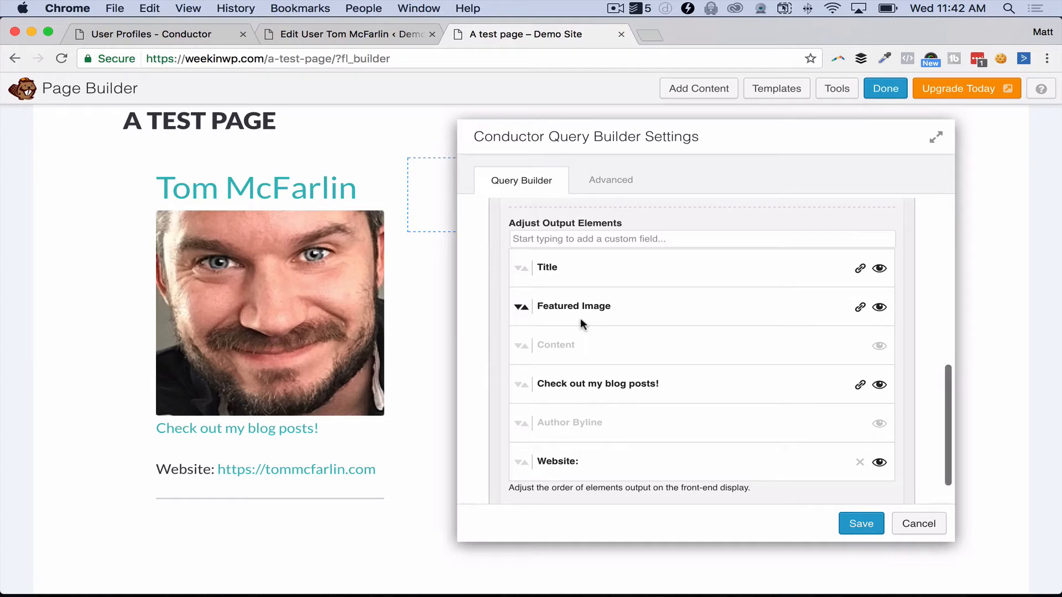
text(user)
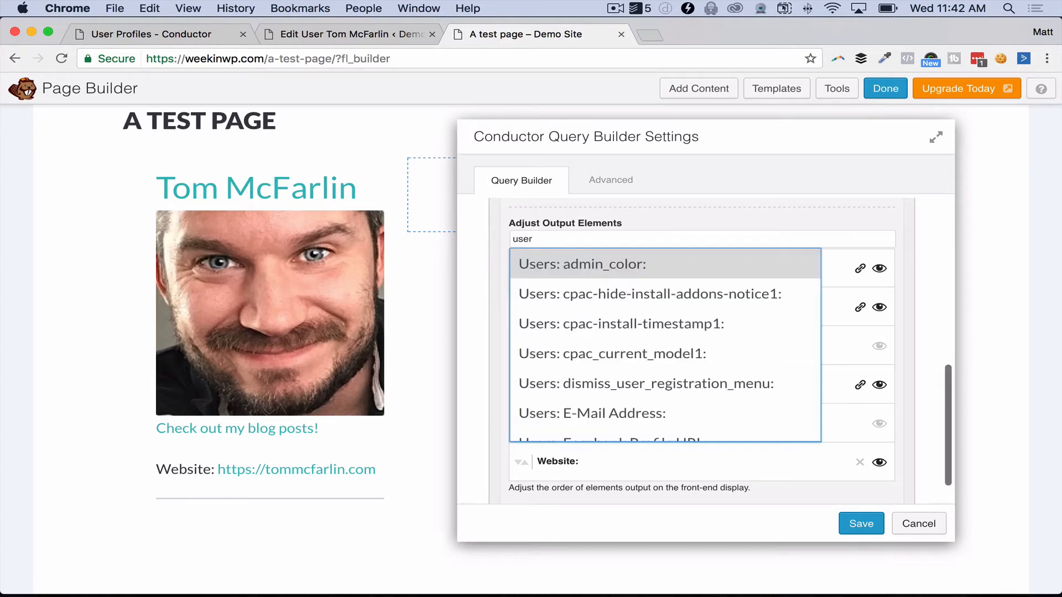
text(s:)
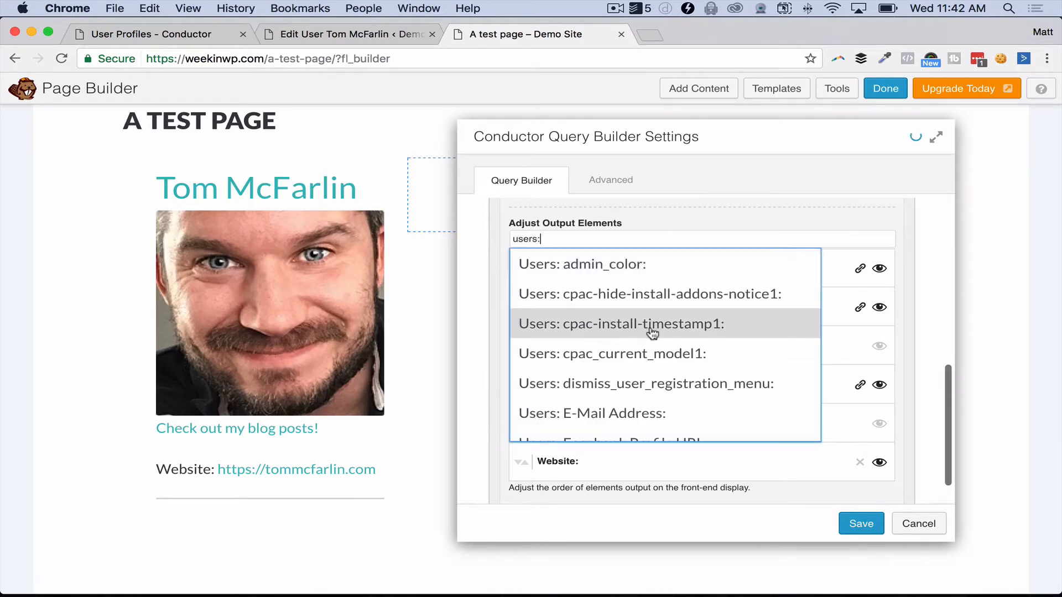
Step: Add the Users: Registration Date field to the profile card output
scroll(652, 332, down, 6)
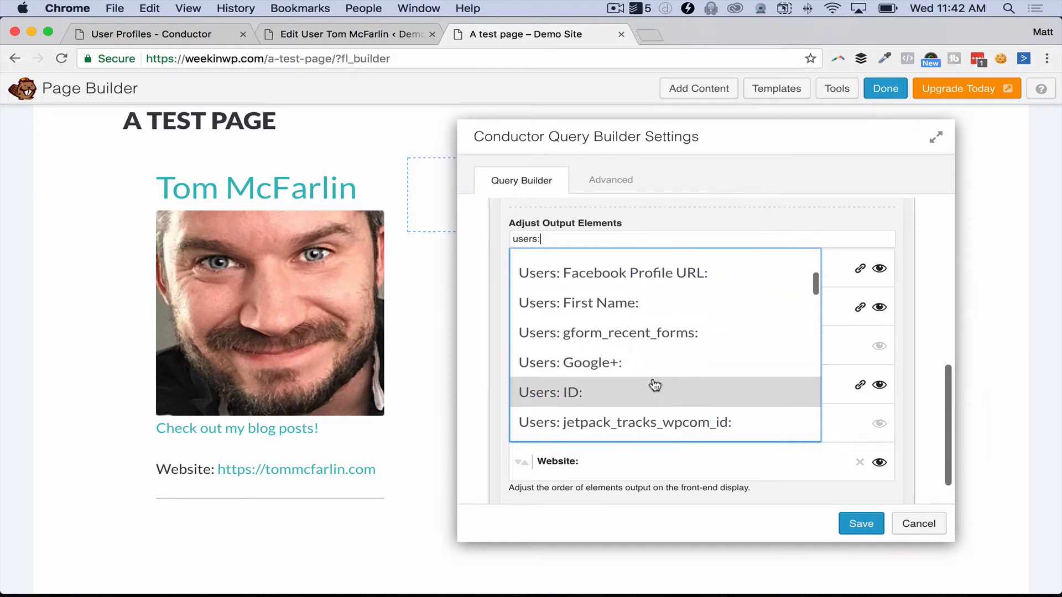
scroll(682, 338, down, 6)
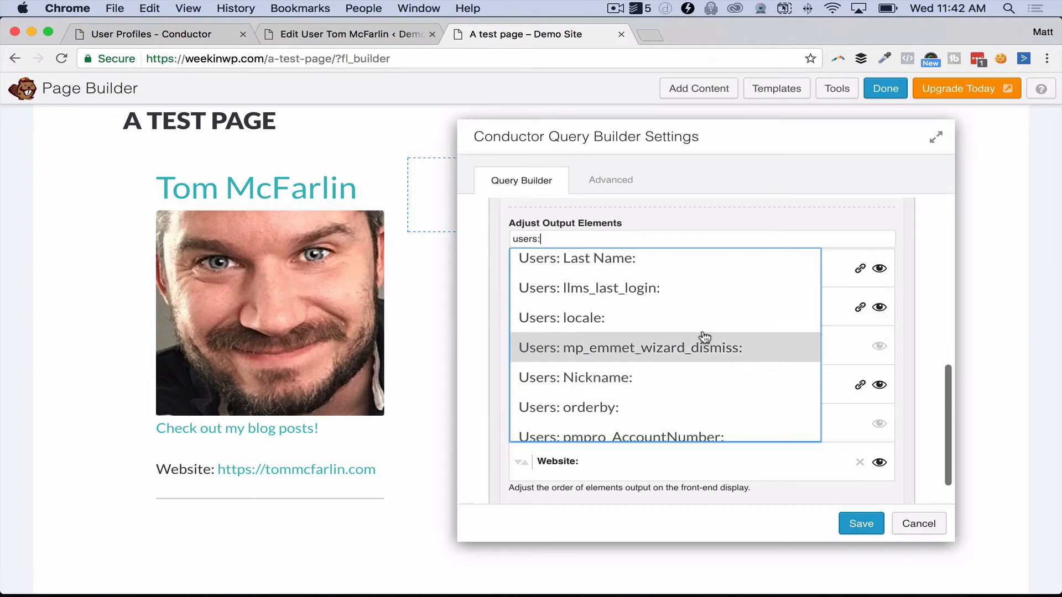
scroll(704, 339, down, 2)
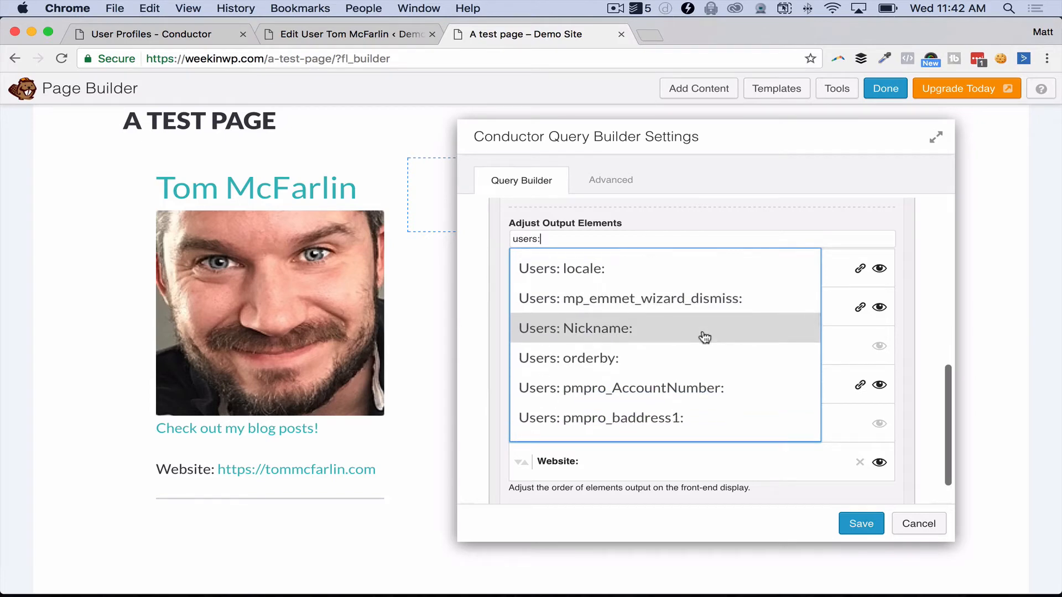
scroll(705, 338, down, 15)
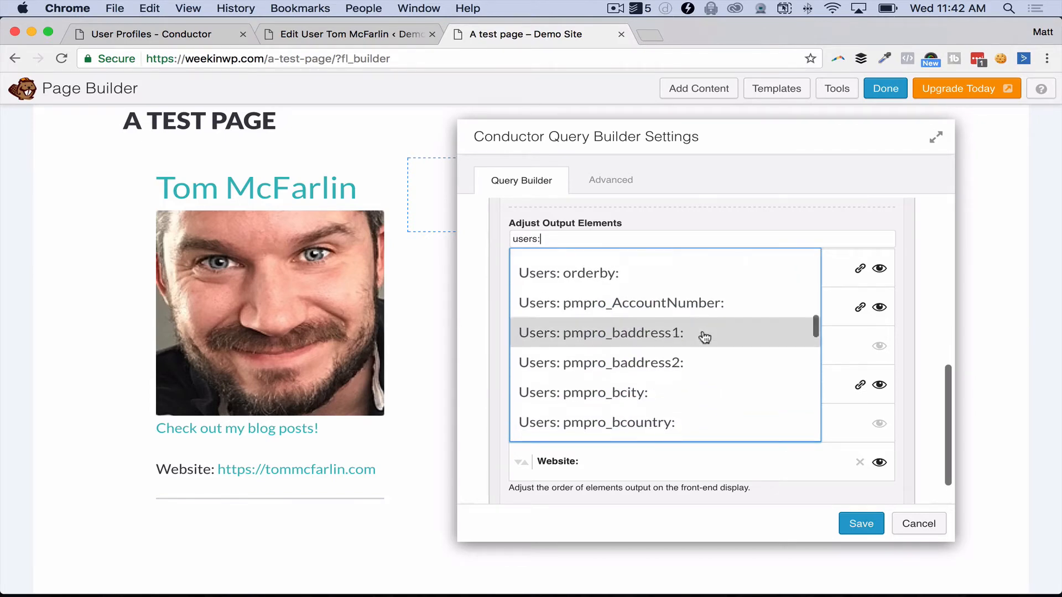
scroll(694, 374, down, 6)
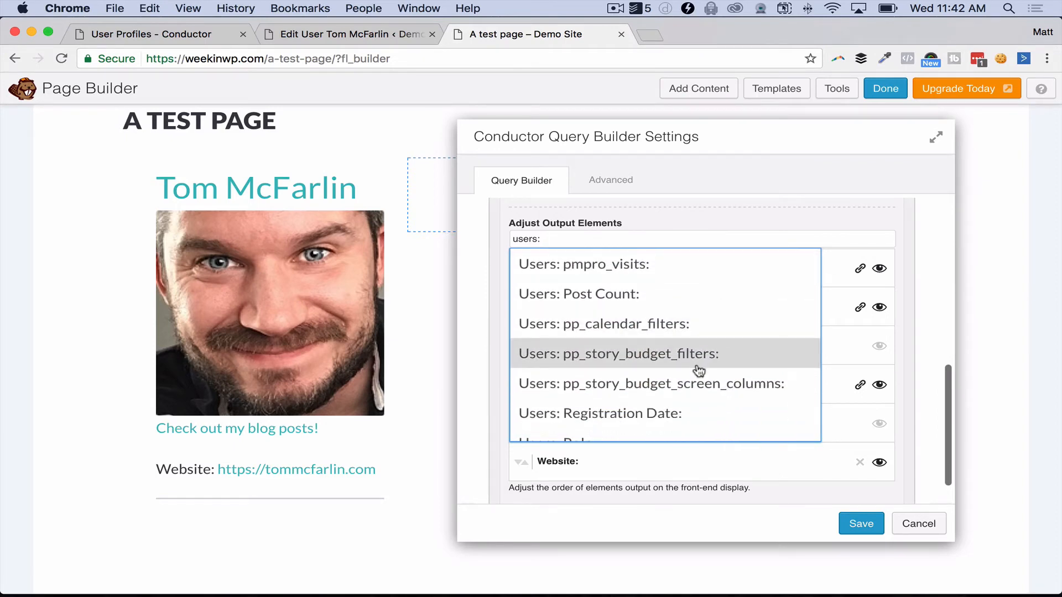
click(633, 421)
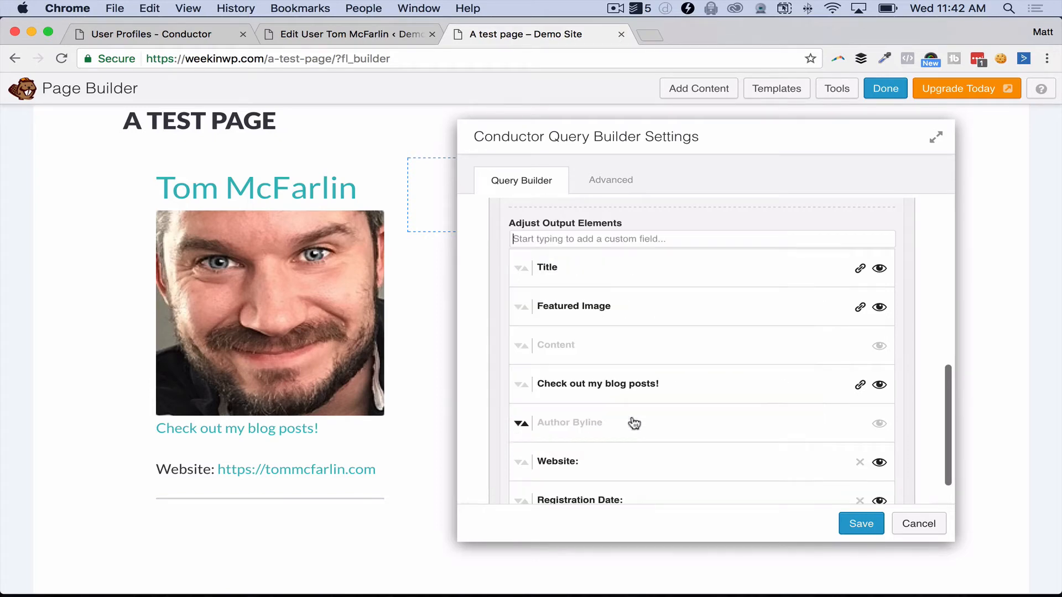
Step: Search 'users' and add the Users: Post Count field to the card
text(users)
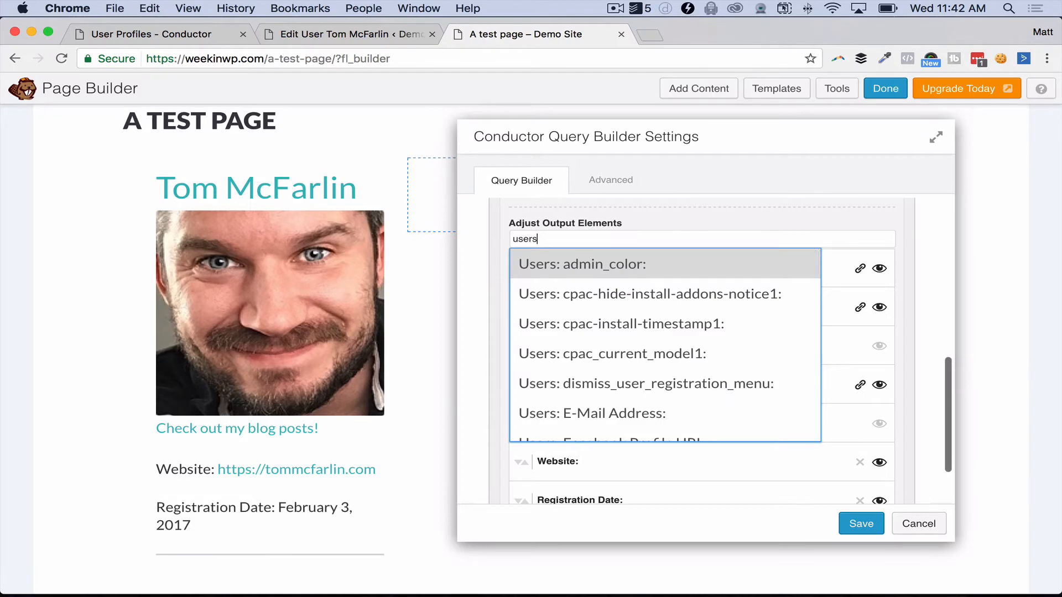
scroll(589, 326, down, 3)
scroll(590, 329, down, 20)
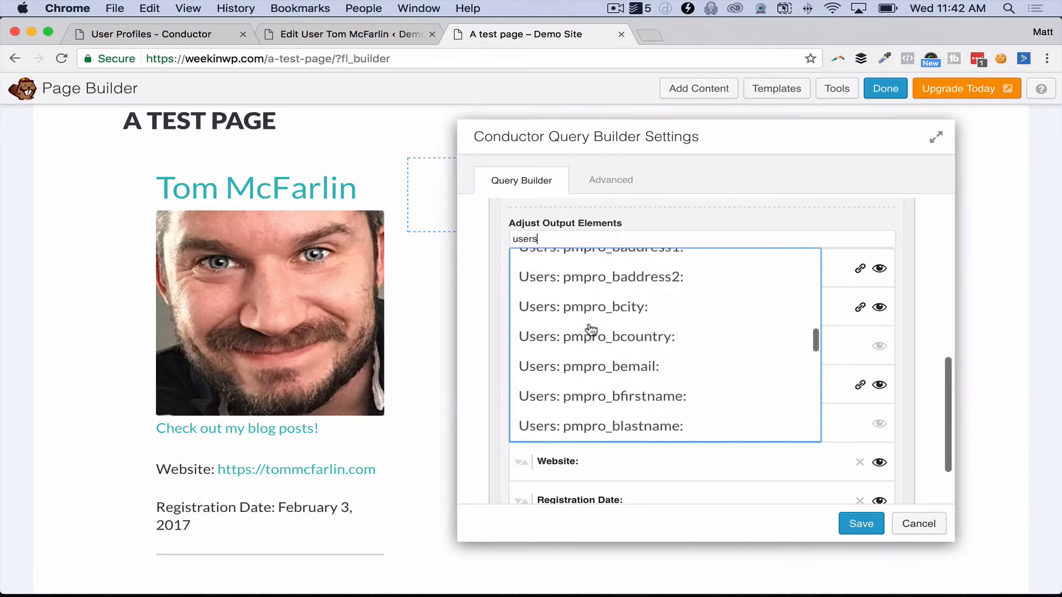
scroll(590, 329, down, 5)
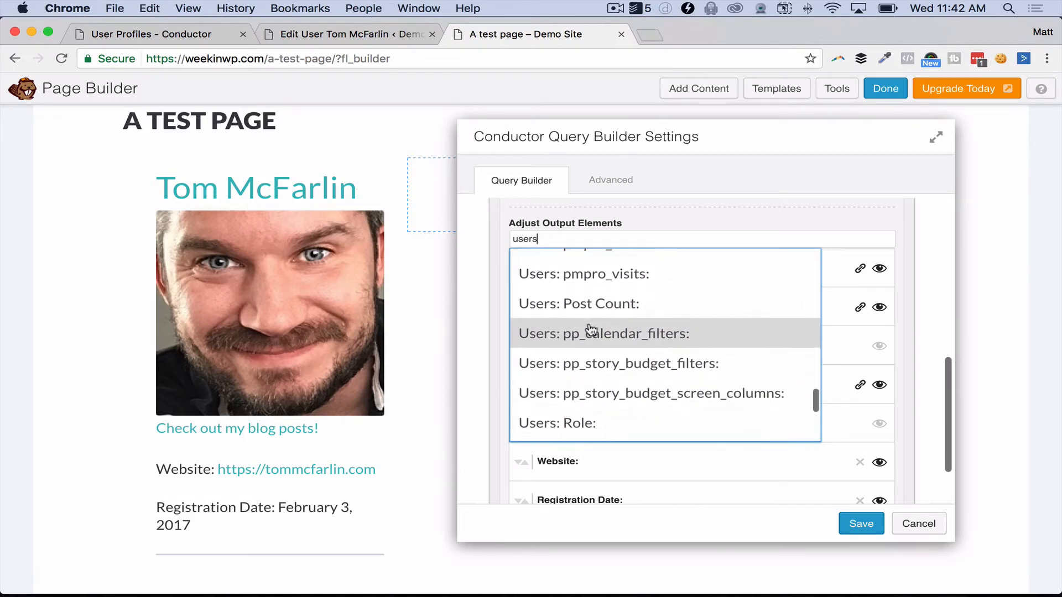
click(602, 306)
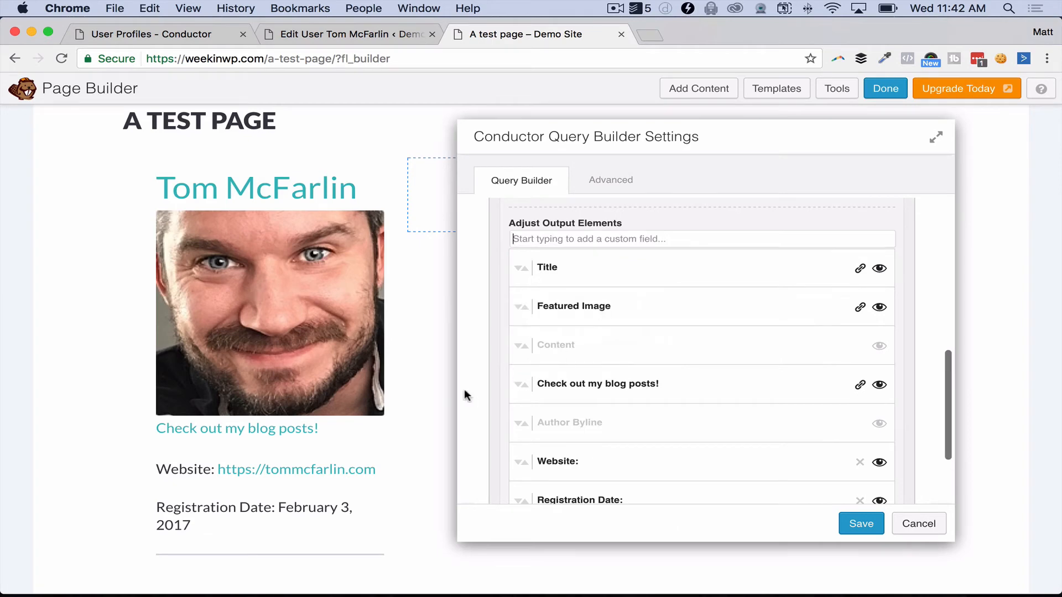
Step: Scroll the page behind the settings to review the finished profile card preview
scroll(293, 530, down, 3)
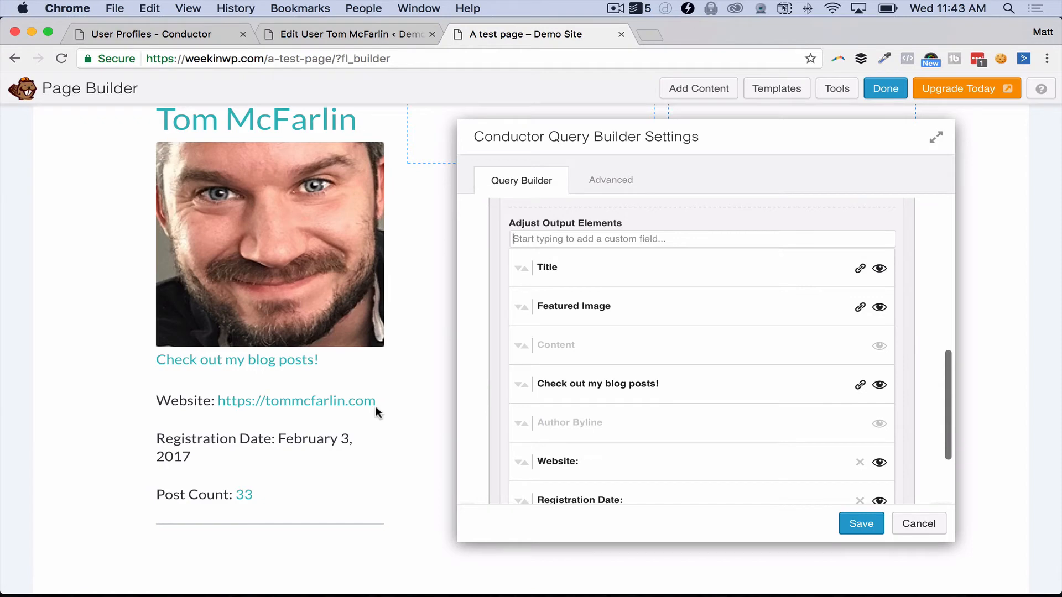
scroll(336, 334, up, 3)
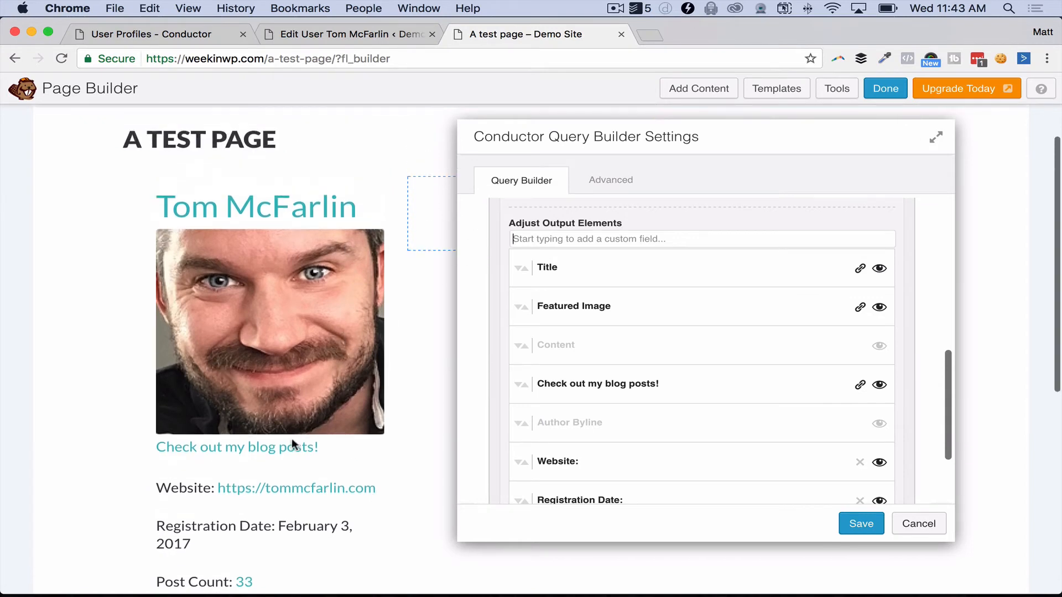
scroll(291, 438, down, 3)
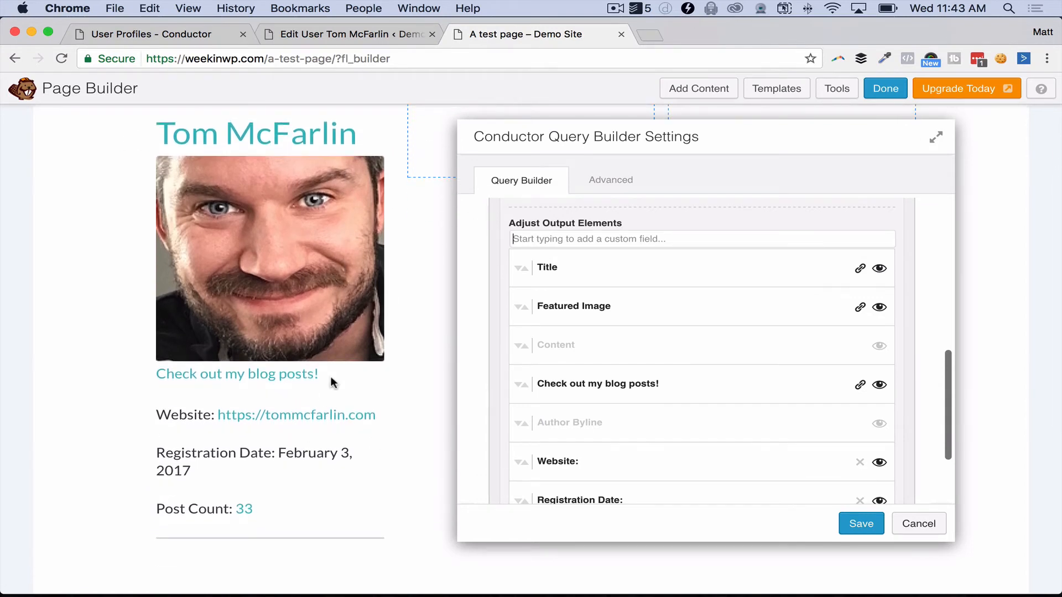
scroll(269, 343, down, 1)
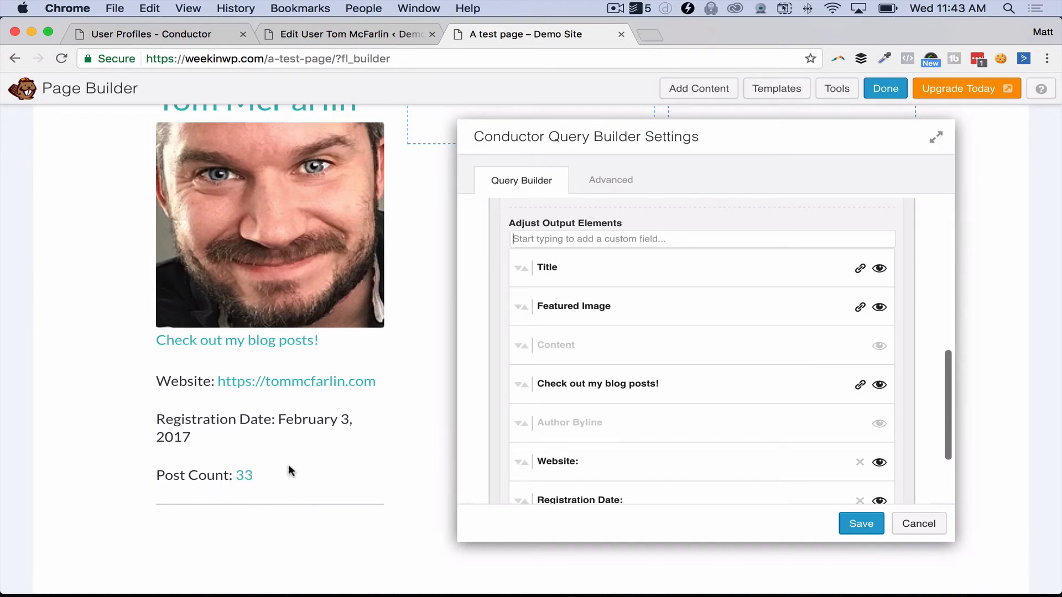
scroll(368, 440, up, 5)
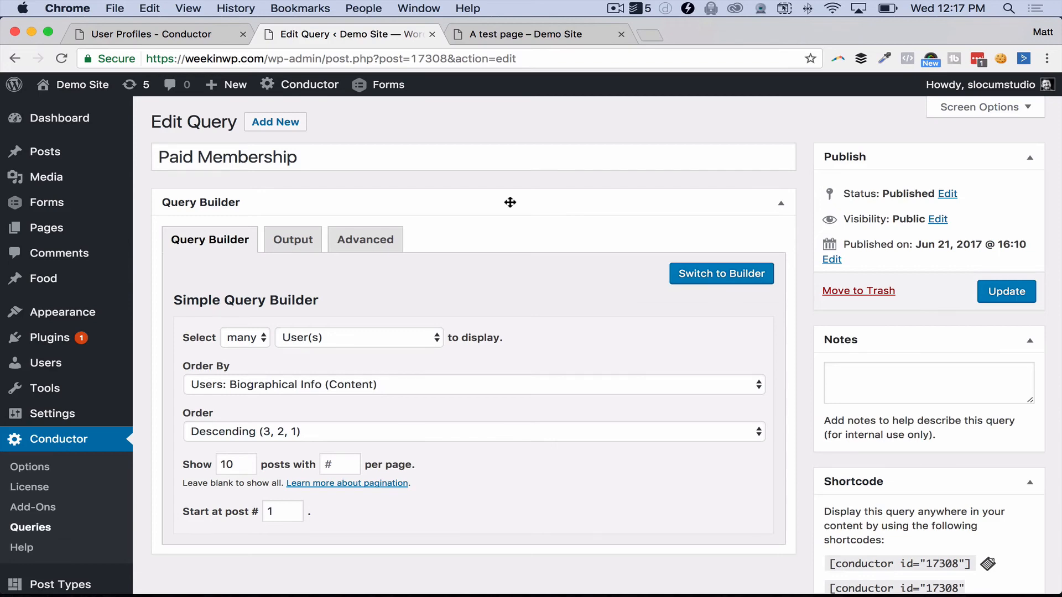
Step: Check the Paid Membership query's output elements, then view its user table on A test page
click(270, 239)
scroll(377, 366, down, 10)
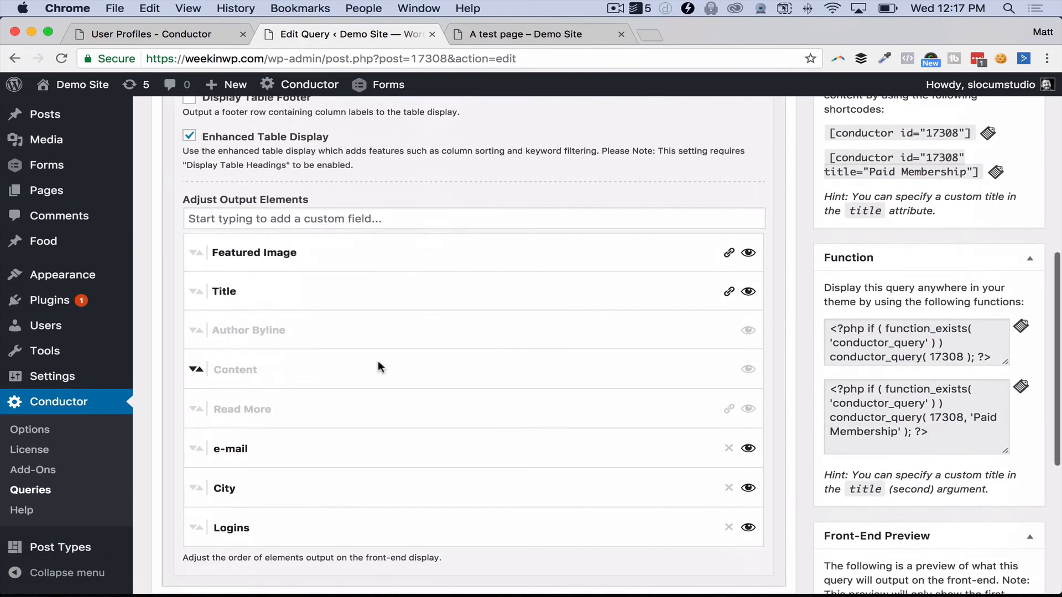
scroll(377, 361, down, 3)
scroll(368, 332, up, 3)
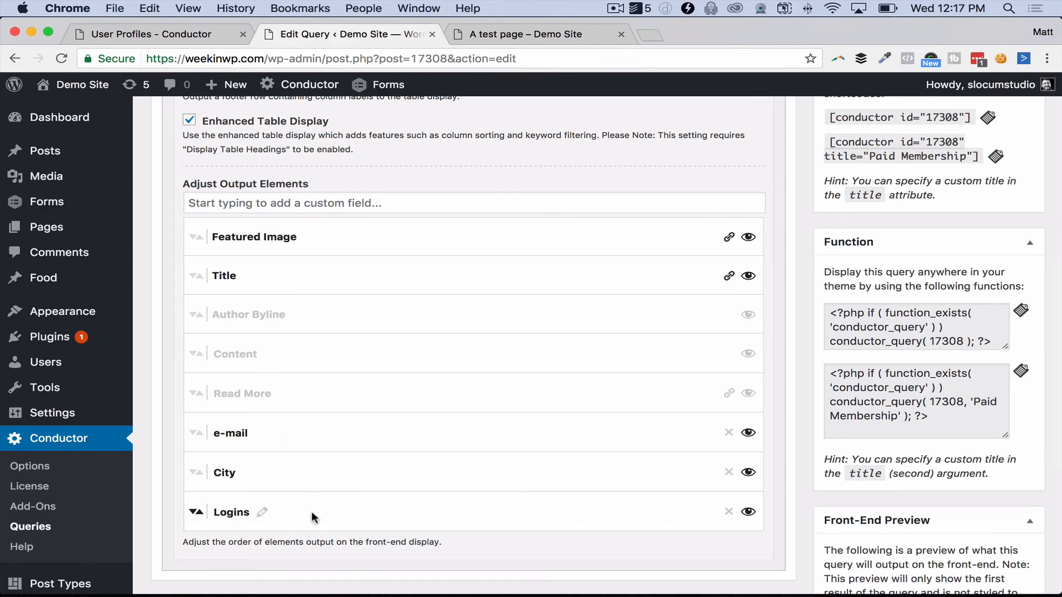
scroll(387, 481, up, 2)
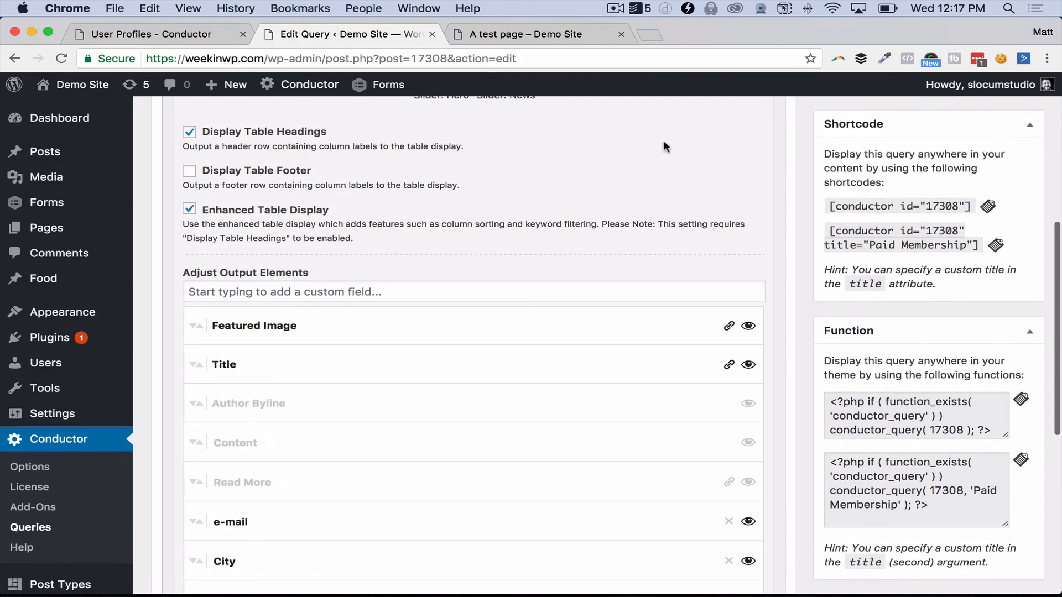
click(506, 35)
scroll(493, 212, down, 6)
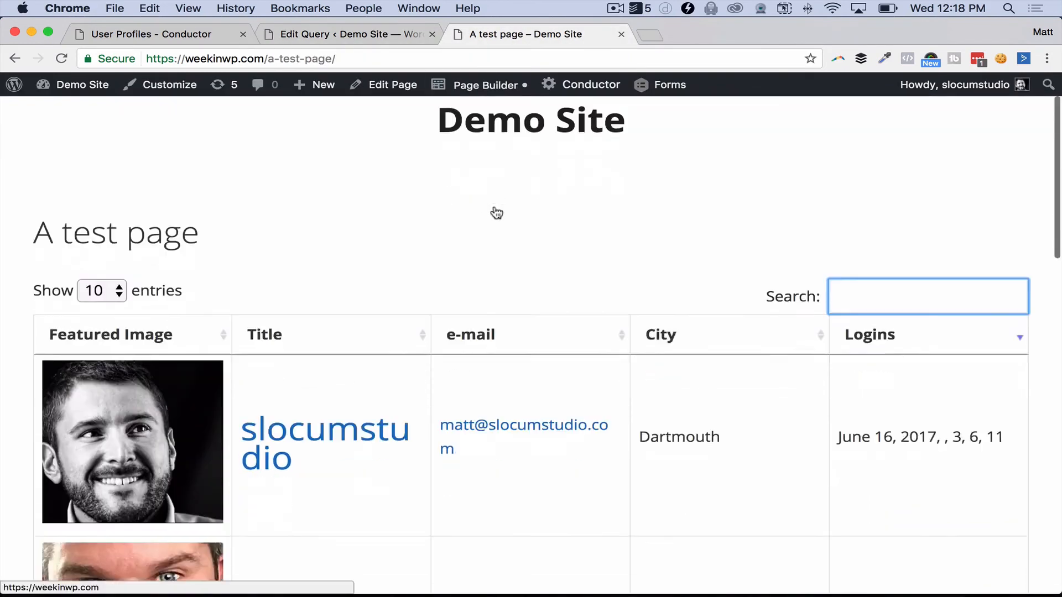
Step: Try a Logins sort on the user table, then sort it by Title ascending
scroll(539, 246, down, 9)
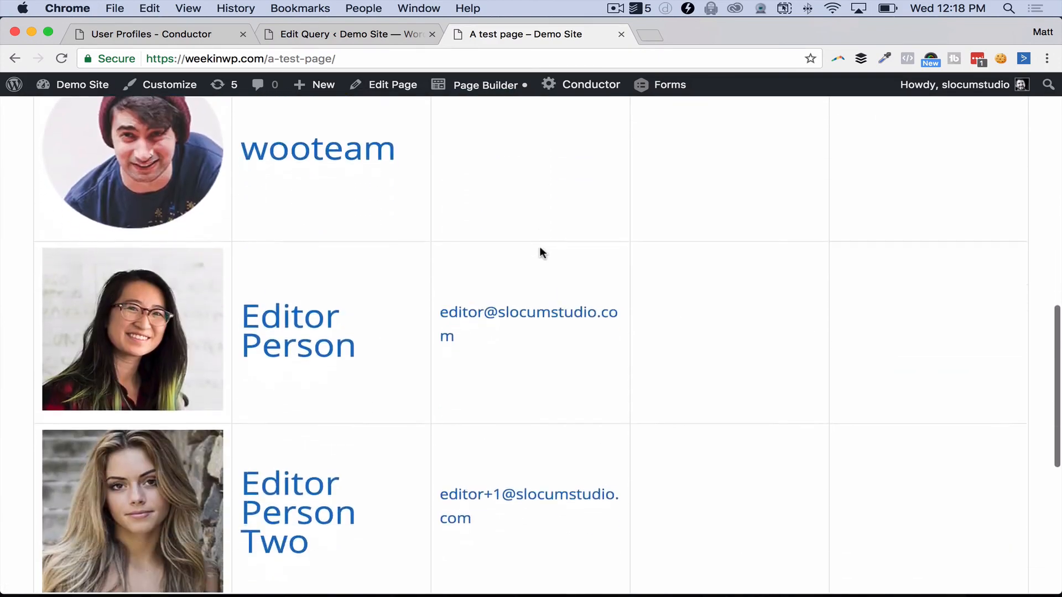
scroll(706, 397, up, 6)
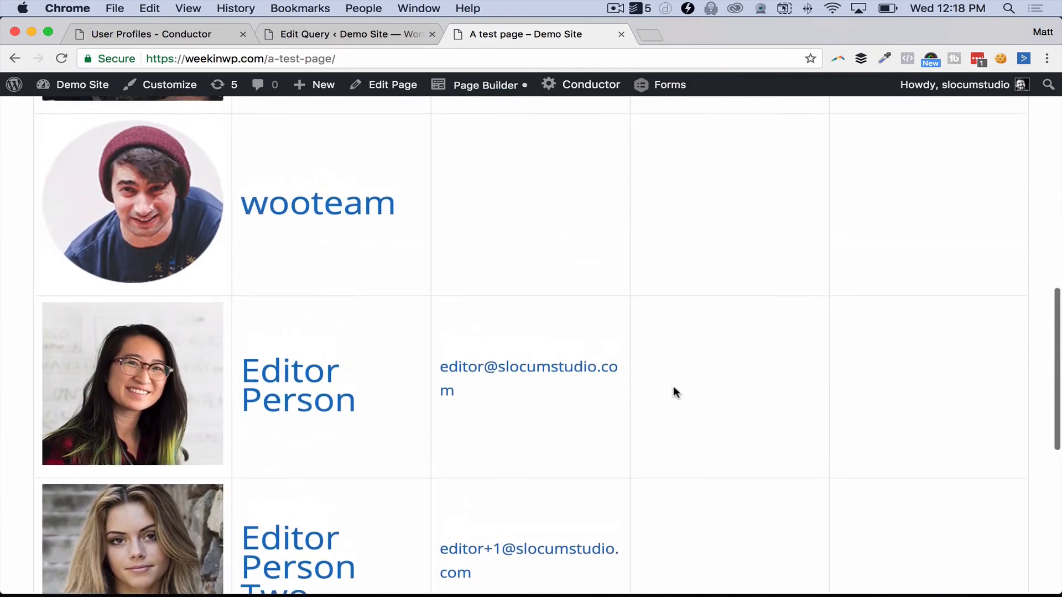
scroll(878, 356, up, 1)
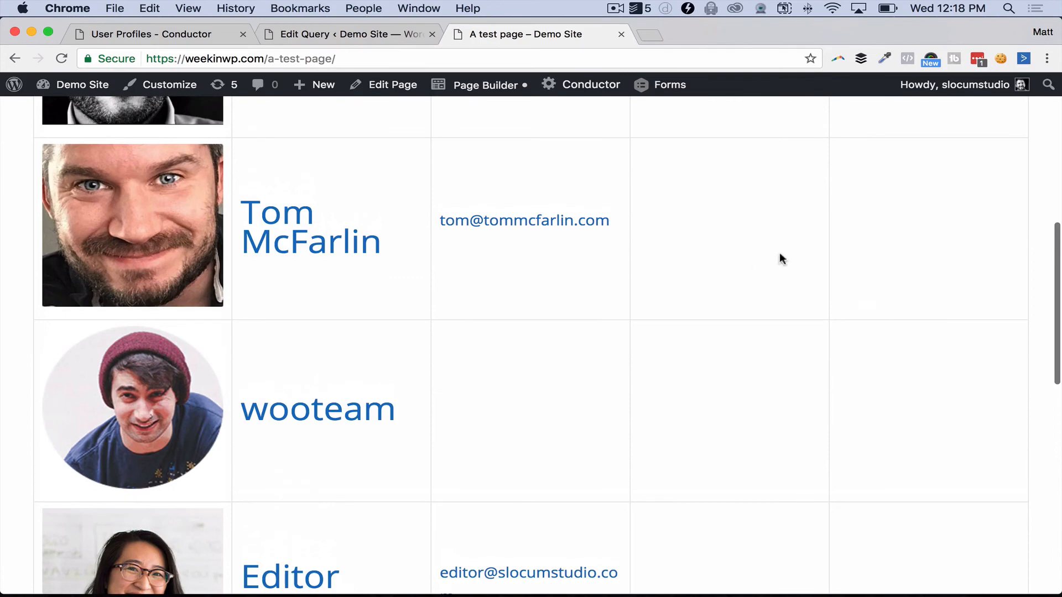
scroll(860, 256, up, 4)
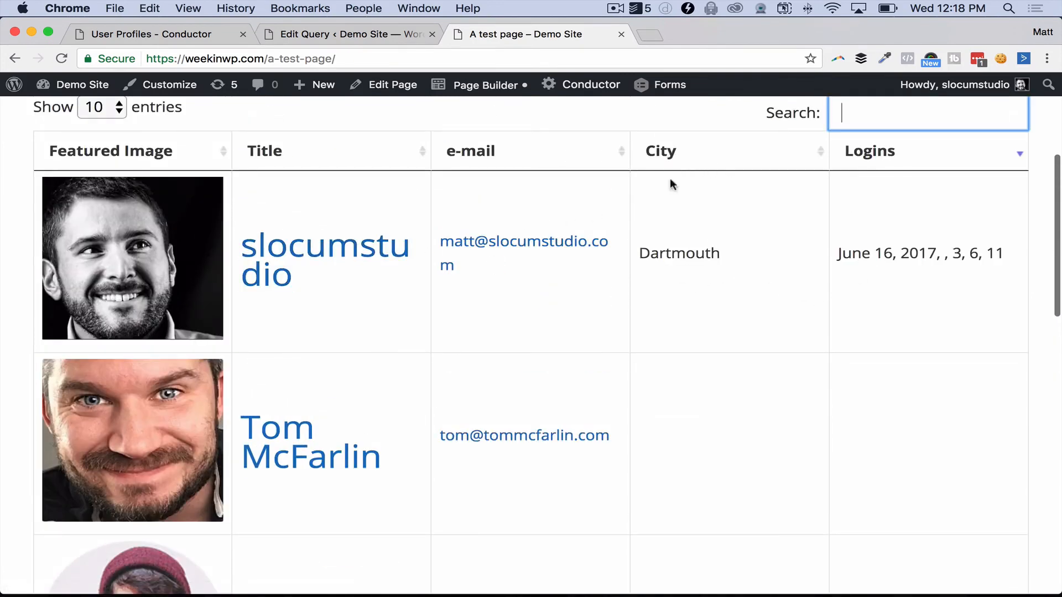
click(871, 166)
click(871, 166)
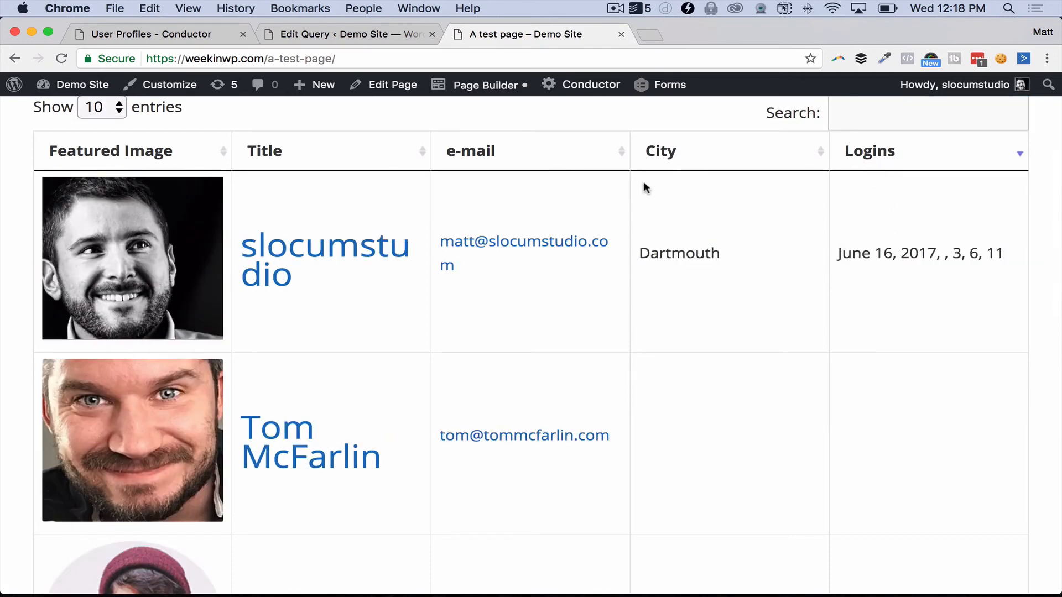
click(346, 168)
click(347, 168)
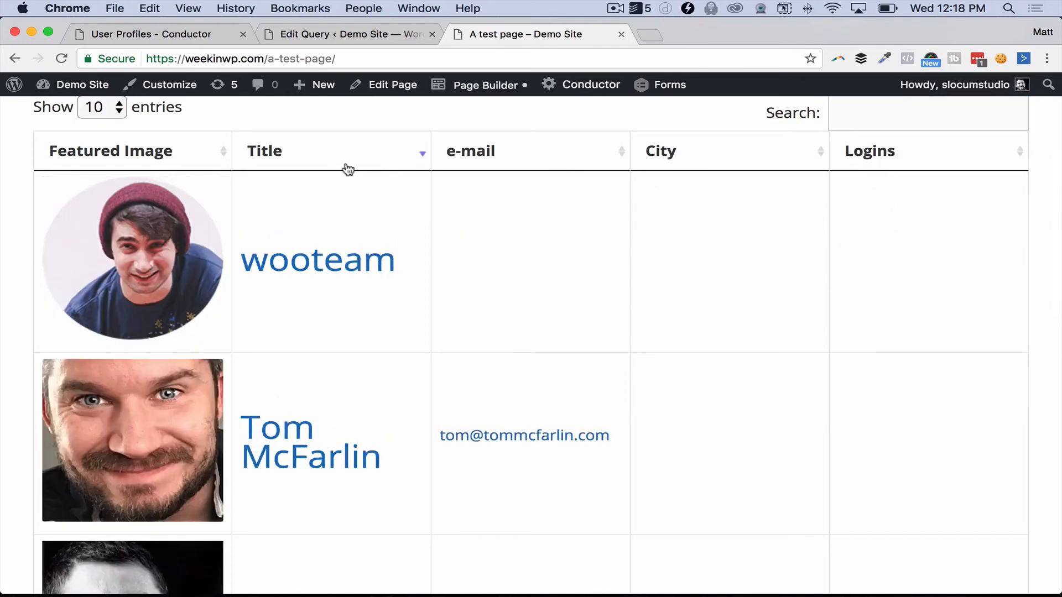
click(347, 168)
scroll(311, 422, down, 3)
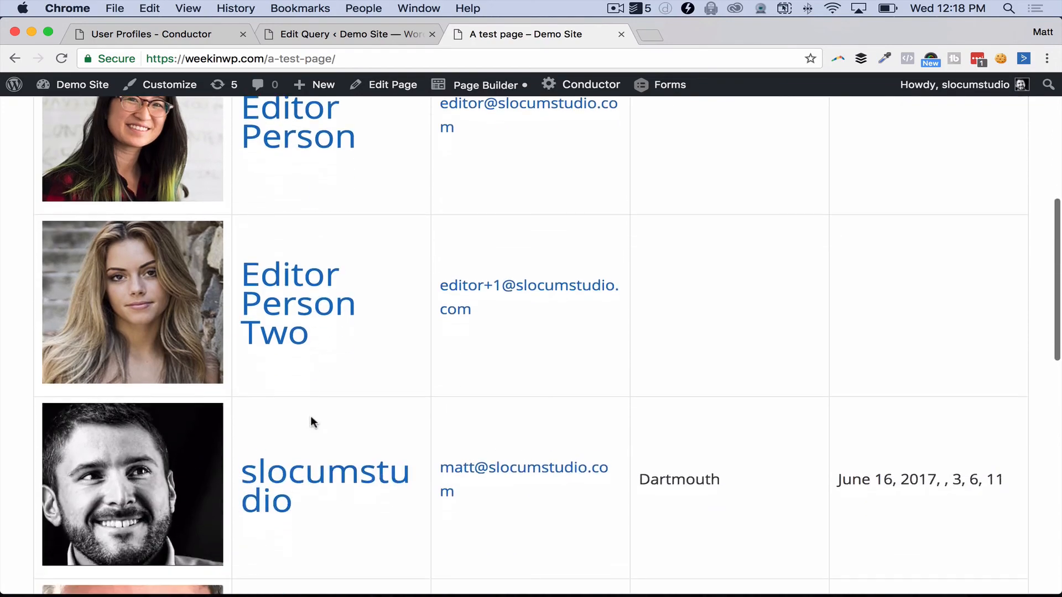
scroll(310, 422, up, 8)
scroll(745, 433, down, 5)
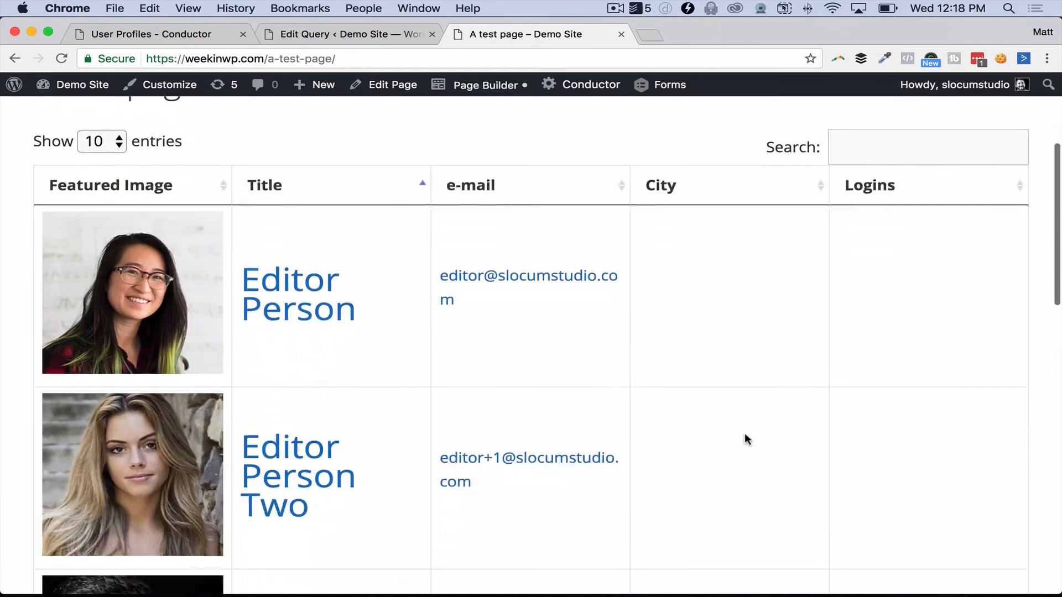
scroll(714, 456, down, 4)
scroll(714, 457, down, 10)
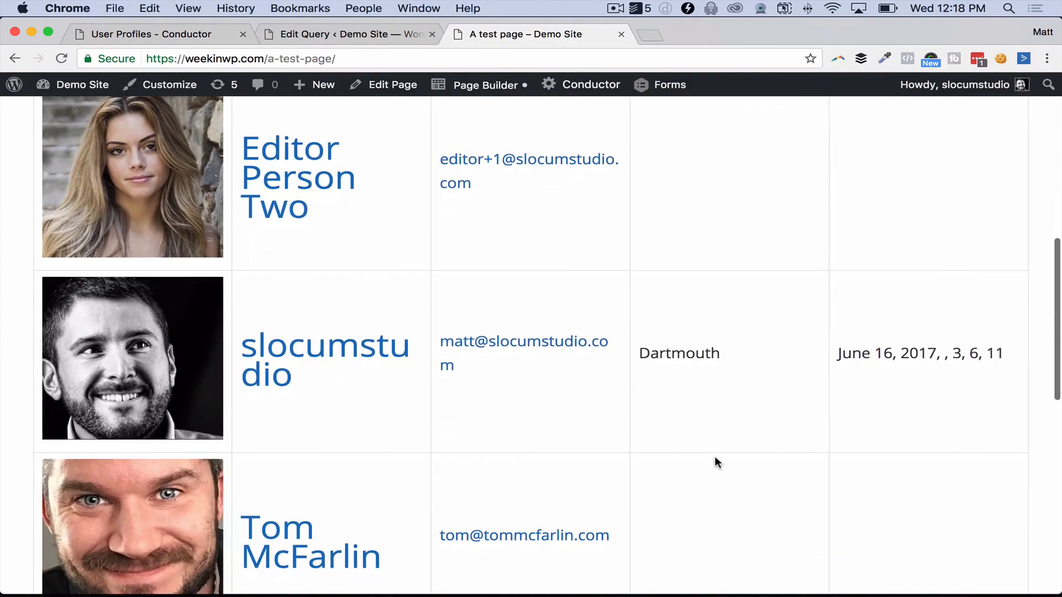
scroll(714, 458, up, 10)
scroll(714, 458, up, 10)
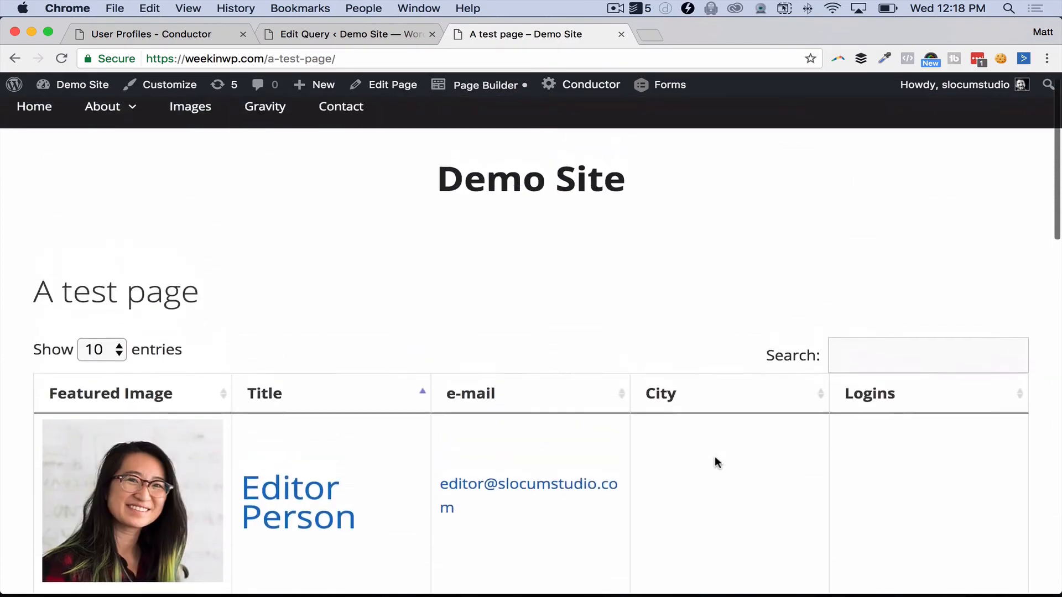
Step: Search the user table for 'tom', narrowing it to 1 of 5 entries
click(890, 369)
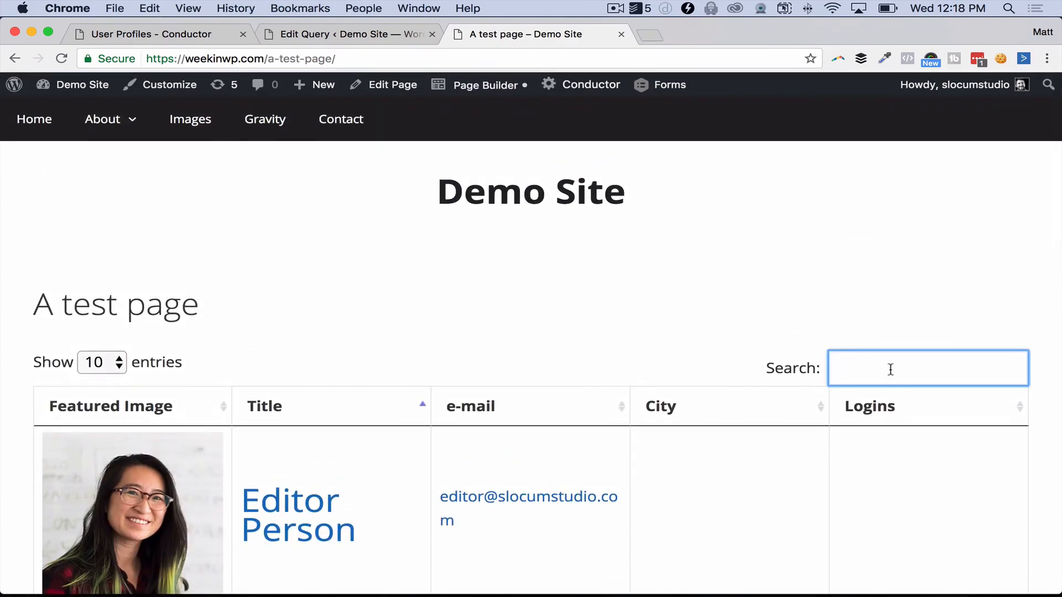
text(tom)
scroll(719, 348, down, 1)
scroll(719, 348, down, 4)
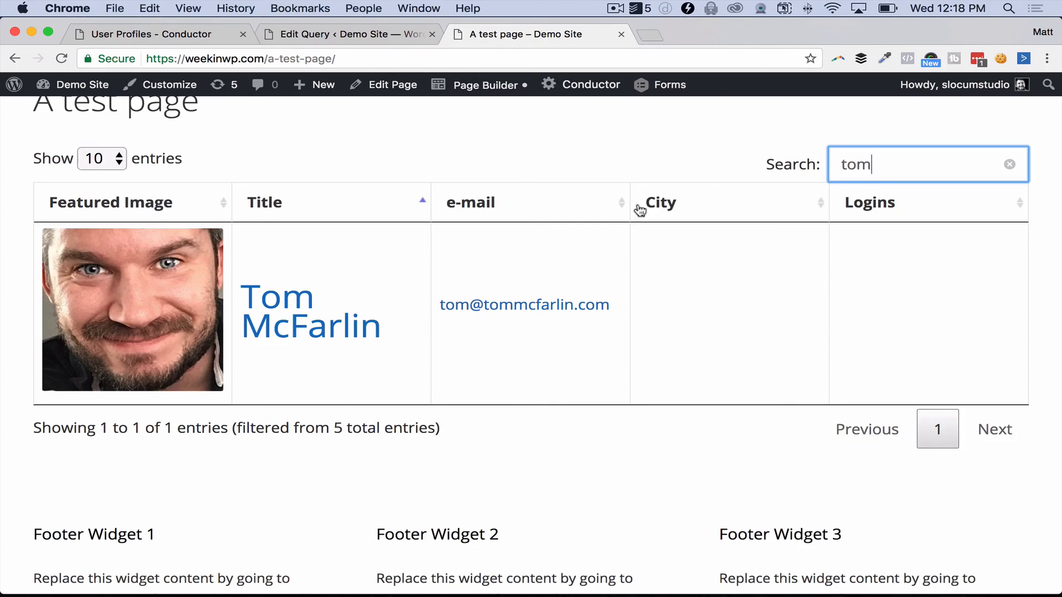
scroll(531, 251, up, 5)
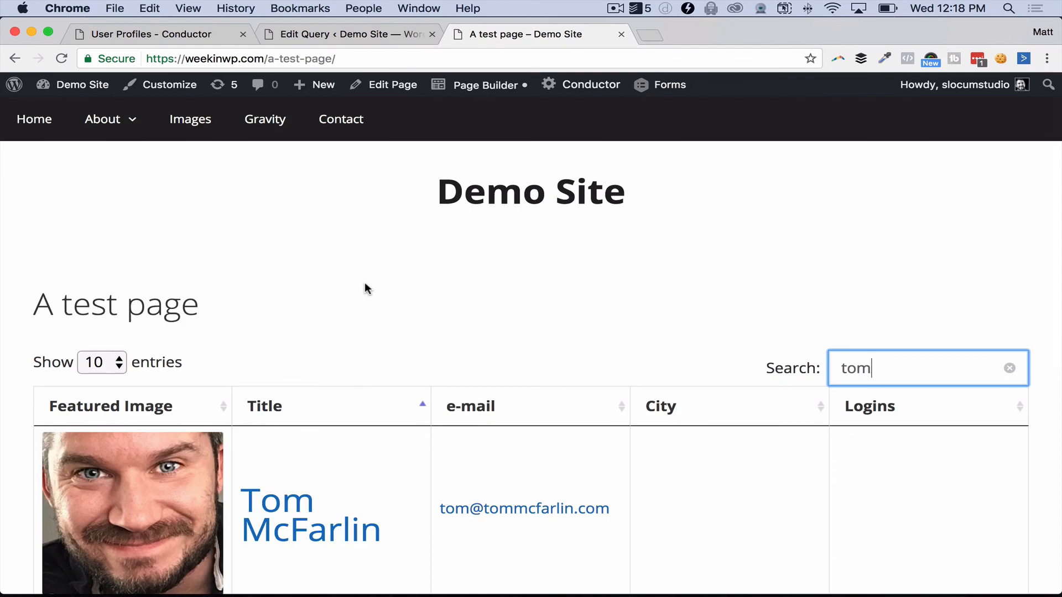
Step: Return to the User Profiles – Conductor add-on page and scroll to its top
click(168, 32)
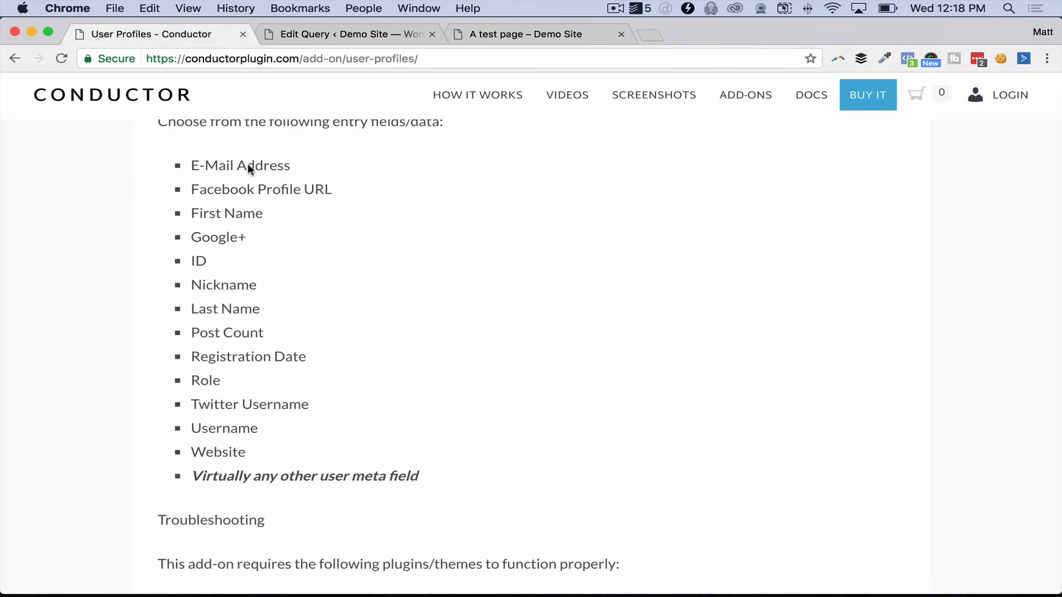
scroll(247, 163, up, 5)
scroll(297, 302, up, 3)
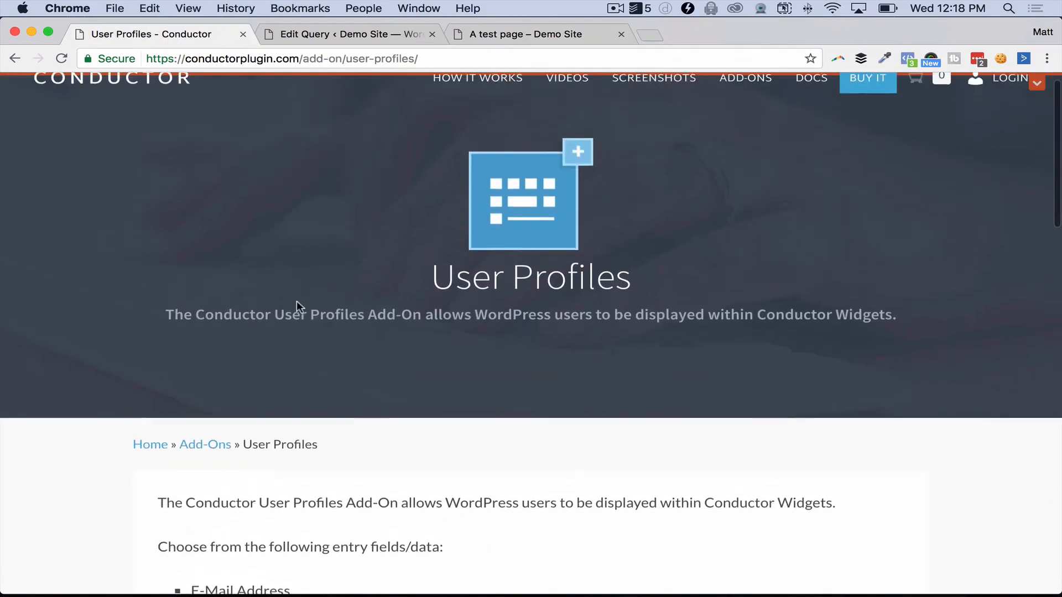